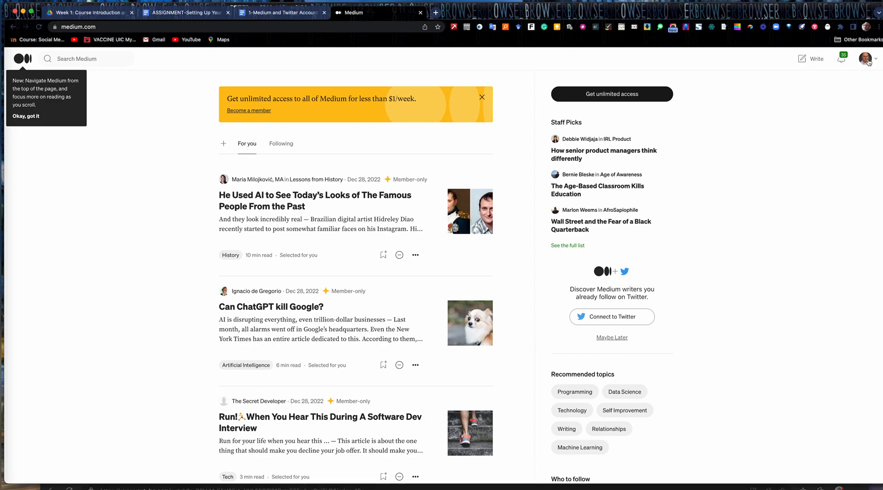
Open the account's profile information for editing from the Medium profile page, then close it without changes.
{"action": "left_click", "coordinate": [868, 60]}
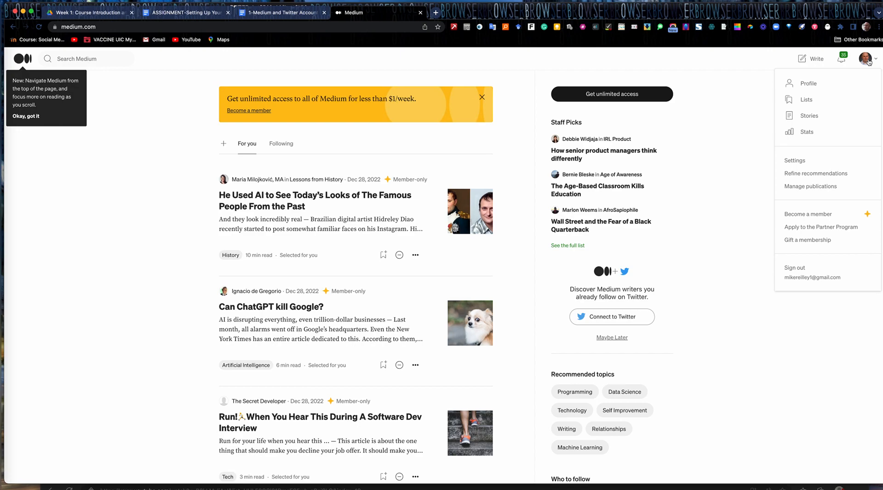
{"action": "left_click", "coordinate": [815, 85]}
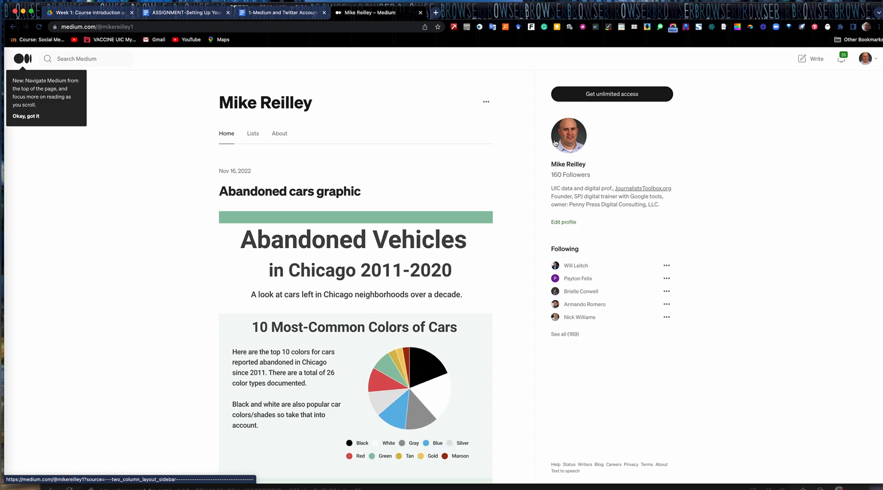
{"action": "left_click", "coordinate": [564, 222]}
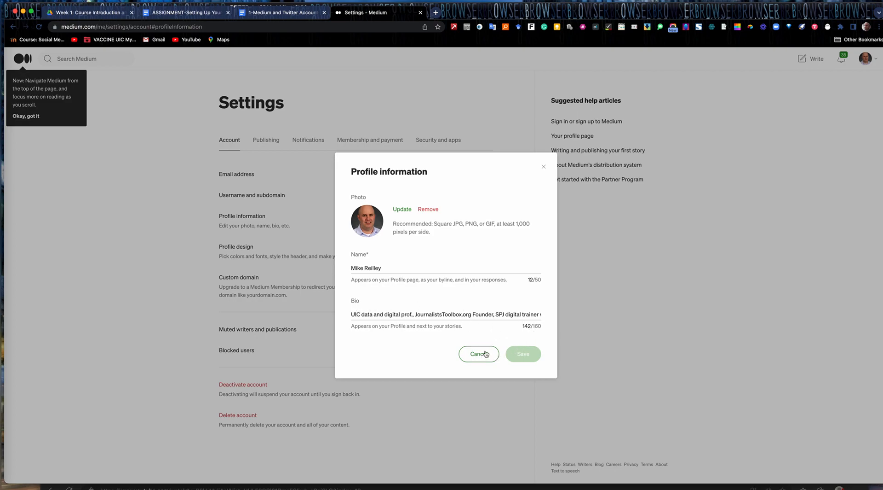
{"action": "left_click", "coordinate": [544, 168]}
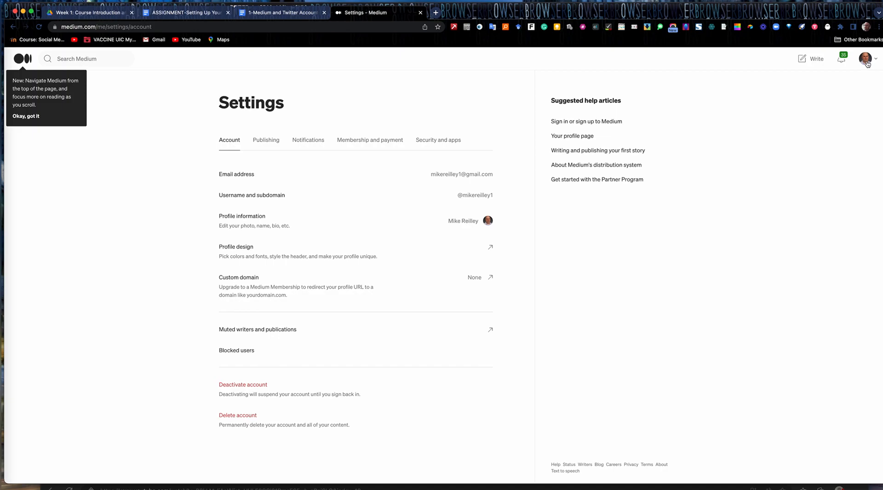
Start a new Medium story draft and look at the content types that can be inserted in its body.
{"action": "left_click", "coordinate": [813, 59]}
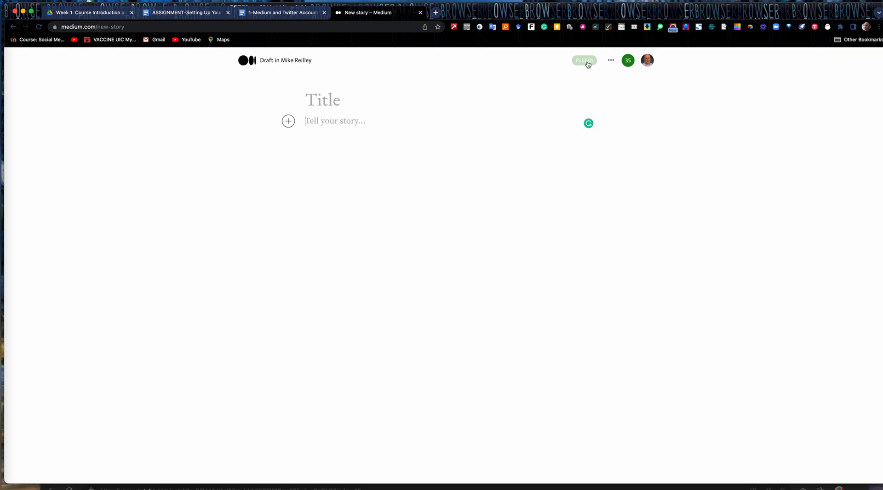
{"action": "left_click", "coordinate": [288, 121]}
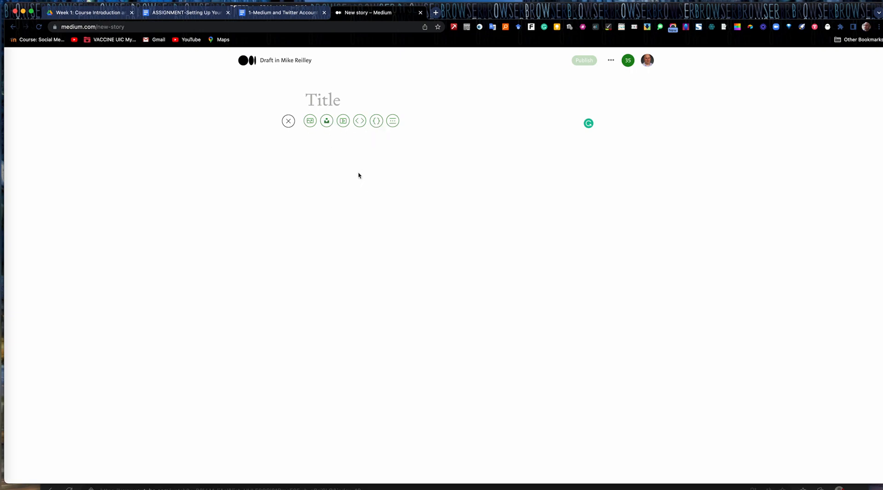
{"action": "left_click", "coordinate": [288, 121]}
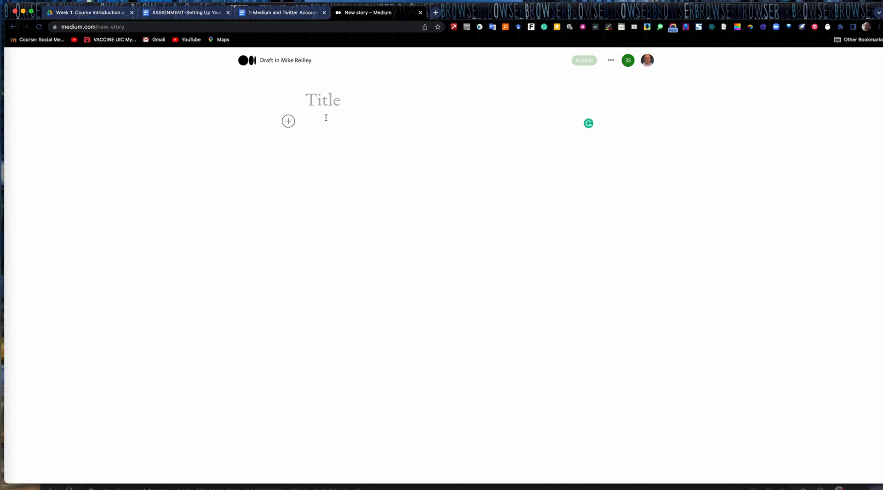
Review the Medium and Twitter accounts sheet together with the assignment document's due date and submission link in Google Docs.
{"action": "left_click", "coordinate": [287, 16]}
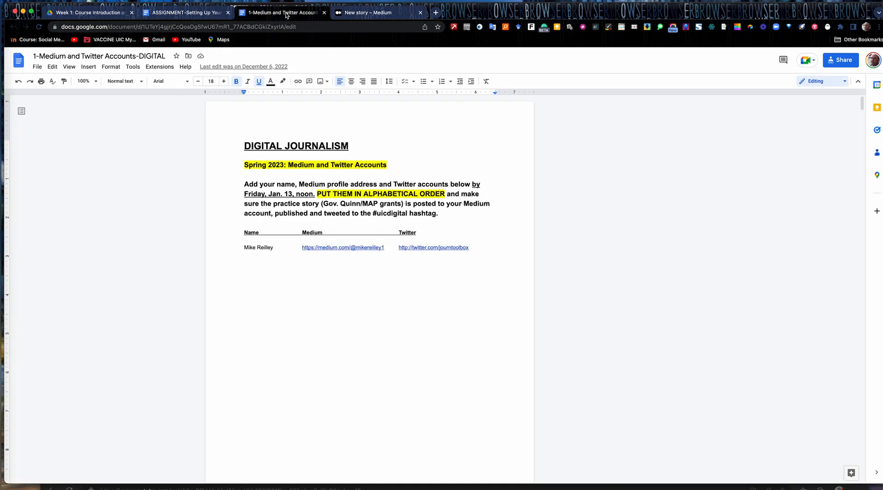
{"action": "left_click", "coordinate": [177, 12]}
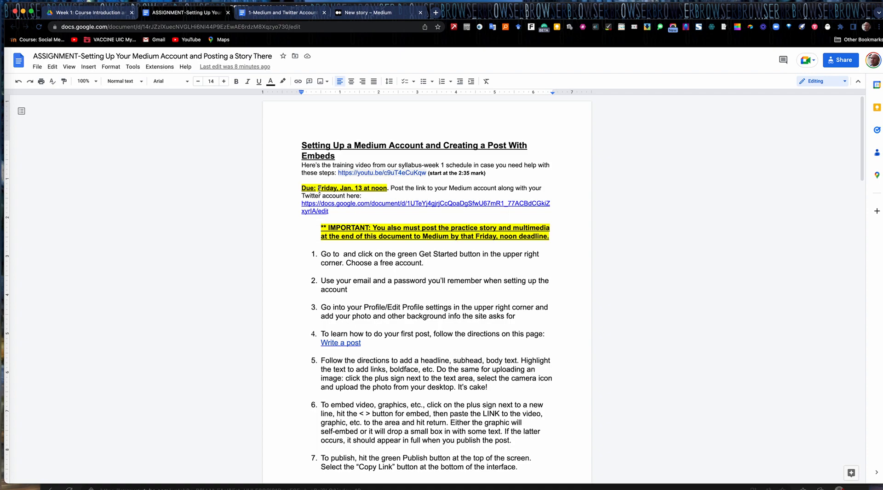
{"action": "left_click_drag", "start_coordinate": [301, 203], "coordinate": [350, 211]}
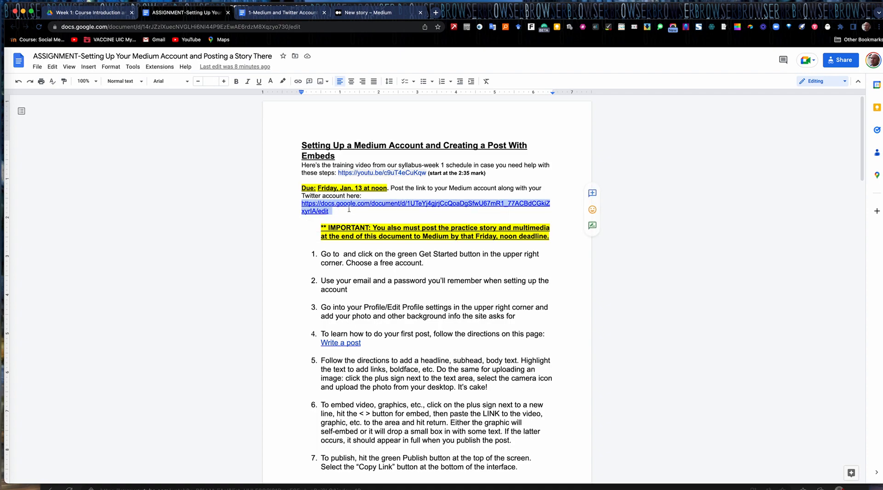
{"action": "left_click_drag", "start_coordinate": [301, 188], "coordinate": [389, 188]}
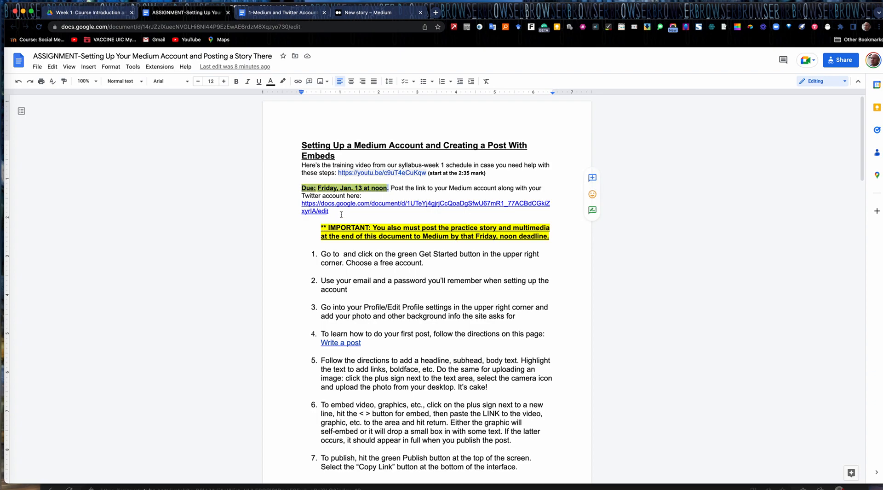
{"action": "left_click", "coordinate": [318, 206]}
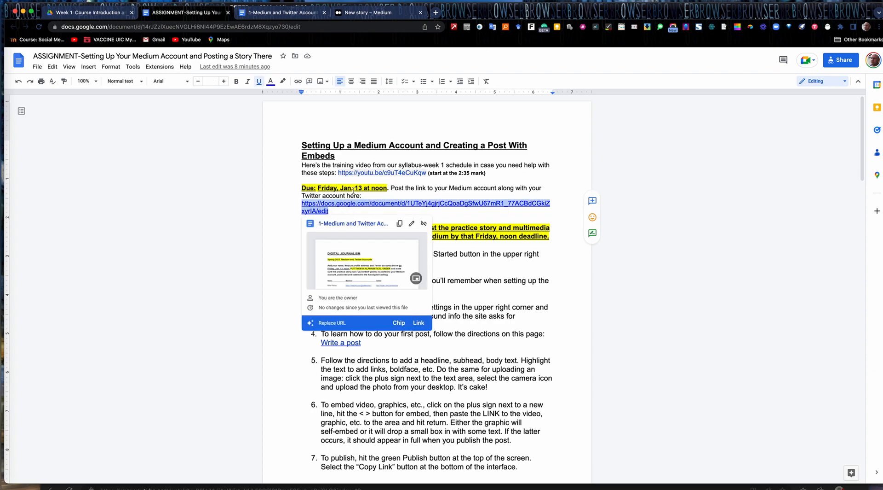
{"action": "left_click", "coordinate": [435, 187]}
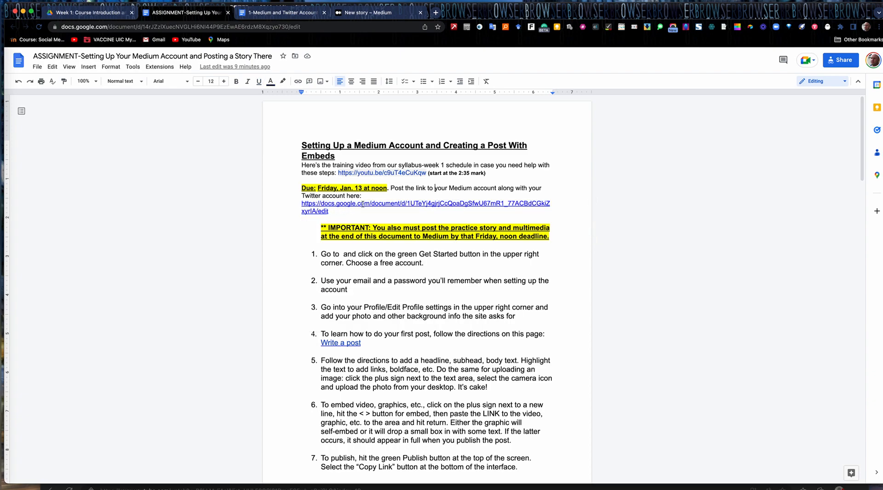
{"action": "left_click", "coordinate": [272, 14]}
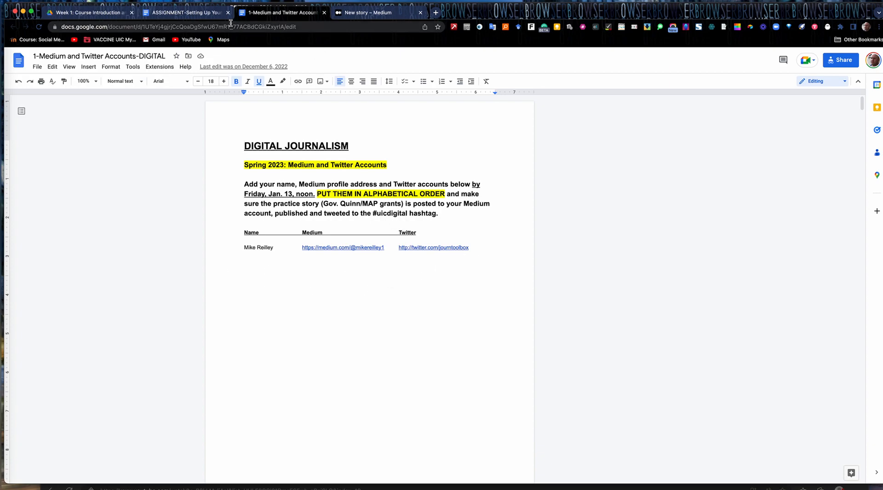
{"action": "left_click", "coordinate": [193, 18]}
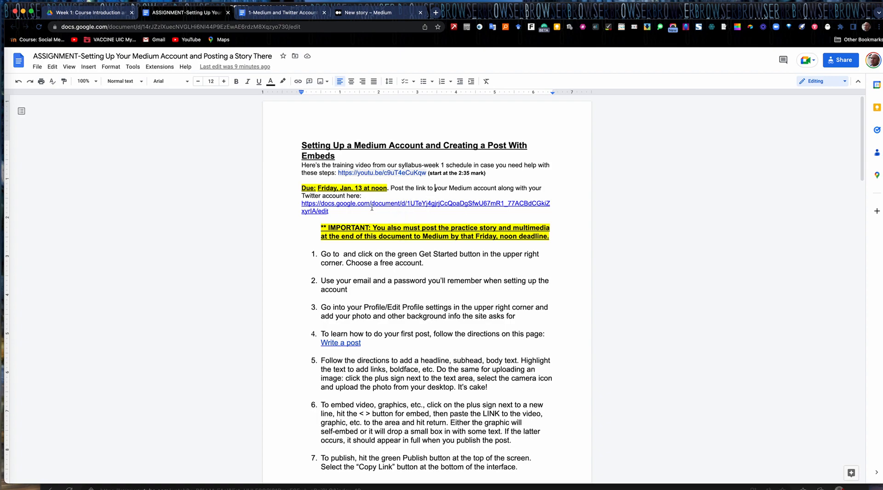
Go through the assignment's numbered instructions and open the linked example of how the story with embeds should look.
{"action": "scroll", "coordinate": [326, 189], "scroll_direction": "down", "scroll_amount": 3}
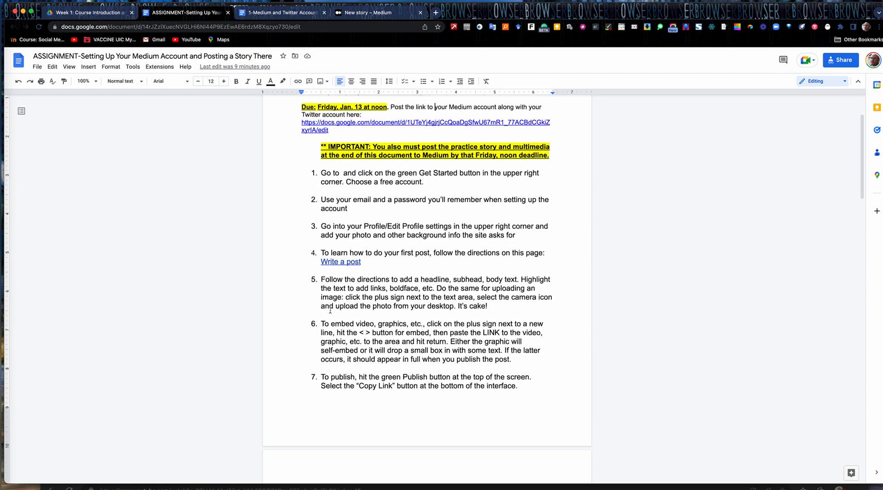
{"action": "scroll", "coordinate": [331, 311], "scroll_direction": "down", "scroll_amount": 2}
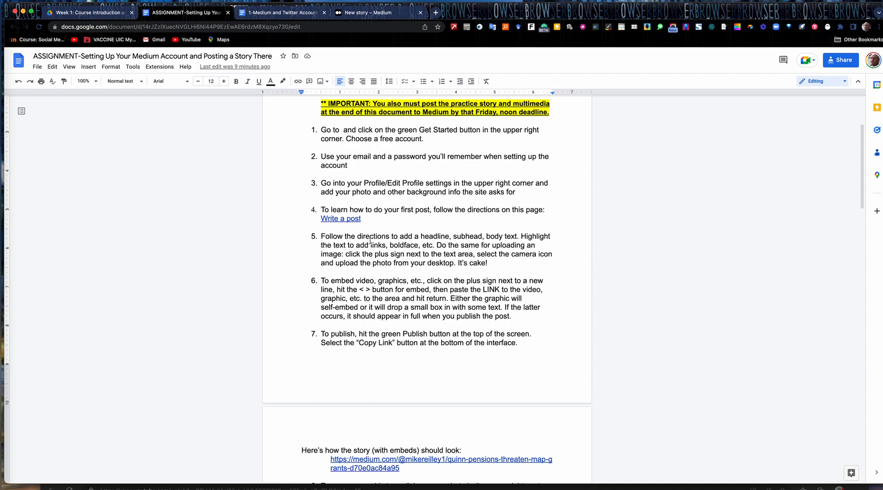
{"action": "scroll", "coordinate": [437, 261], "scroll_direction": "down", "scroll_amount": 5}
{"action": "scroll", "coordinate": [423, 311], "scroll_direction": "down", "scroll_amount": 3}
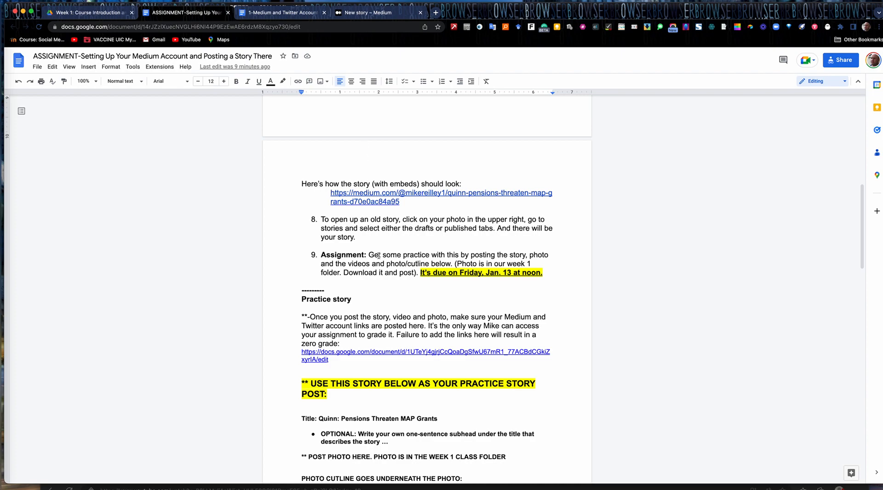
{"action": "scroll", "coordinate": [381, 249], "scroll_direction": "up", "scroll_amount": 1}
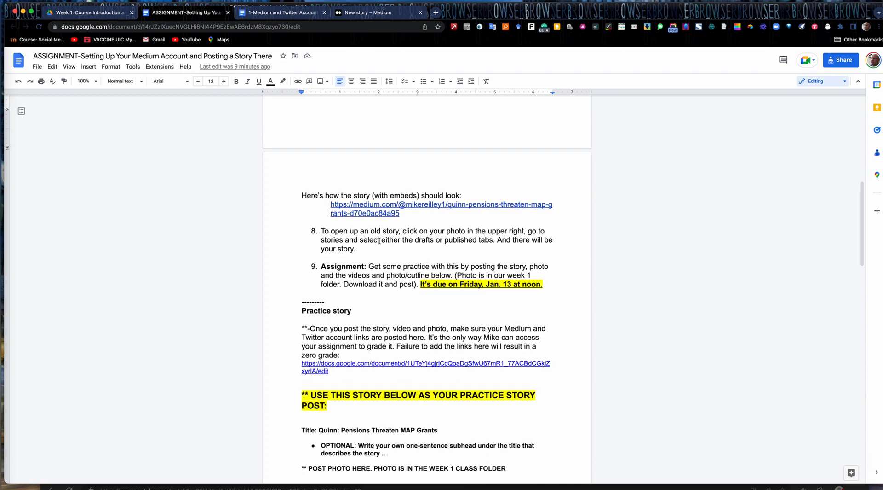
{"action": "left_click", "coordinate": [464, 206]}
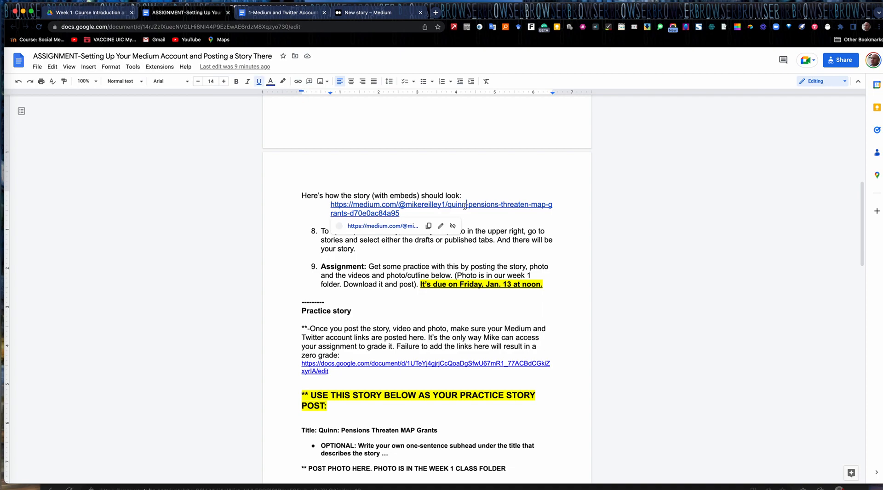
{"action": "left_click", "coordinate": [378, 225]}
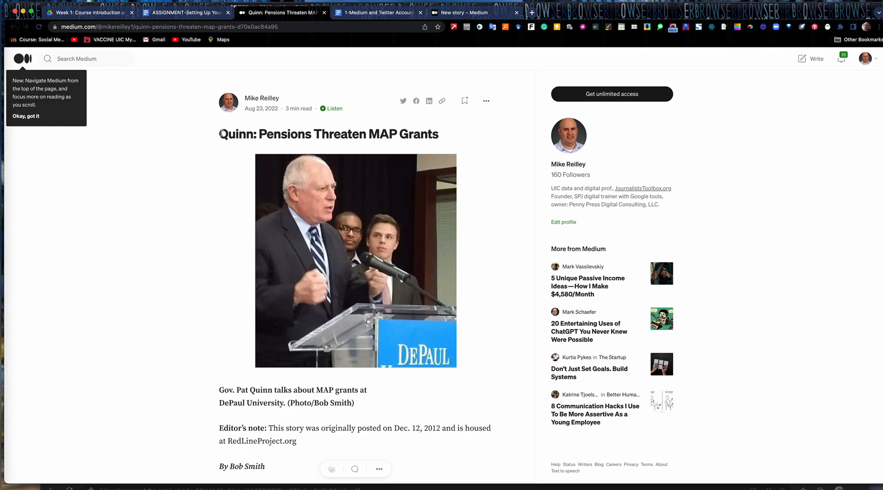
Examine the example story "Quinn: Pensions Threaten MAP Grants": title, photo cutline, editor's note, byline, links, embedded video and topic tags.
{"action": "left_click_drag", "start_coordinate": [222, 133], "coordinate": [415, 148]}
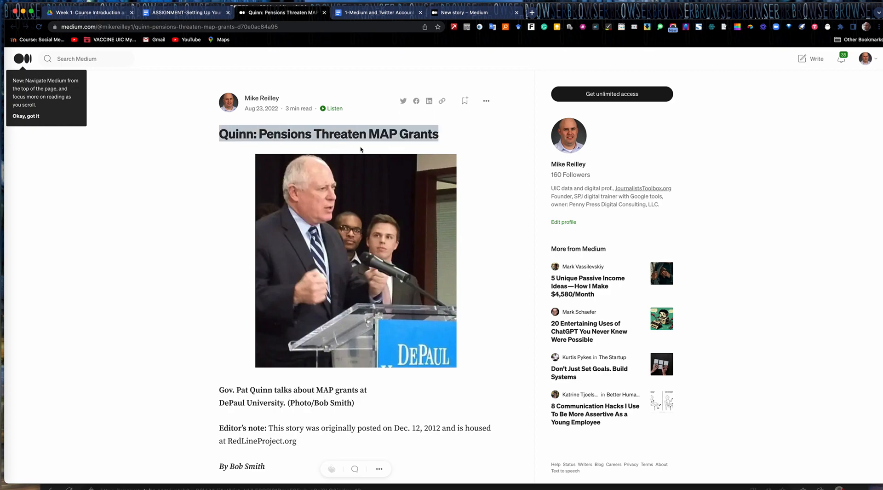
{"action": "scroll", "coordinate": [217, 386], "scroll_direction": "down", "scroll_amount": 4}
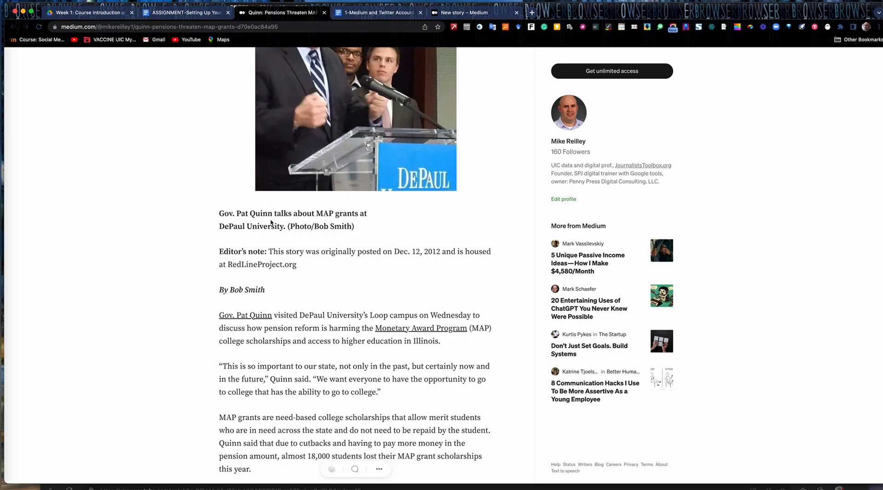
{"action": "left_click_drag", "start_coordinate": [219, 251], "coordinate": [303, 271]}
{"action": "left_click_drag", "start_coordinate": [221, 290], "coordinate": [276, 296]}
{"action": "scroll", "coordinate": [276, 203], "scroll_direction": "down", "scroll_amount": 5}
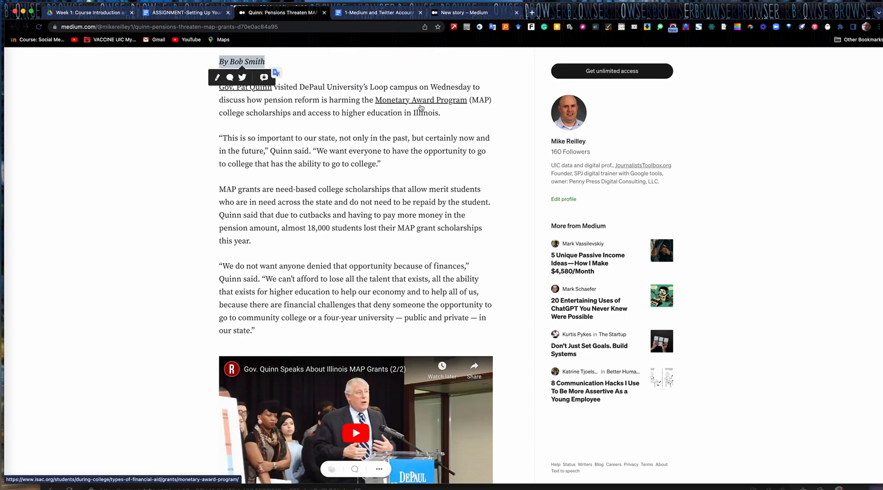
{"action": "scroll", "coordinate": [304, 292], "scroll_direction": "down", "scroll_amount": 3}
{"action": "scroll", "coordinate": [303, 292], "scroll_direction": "down", "scroll_amount": 5}
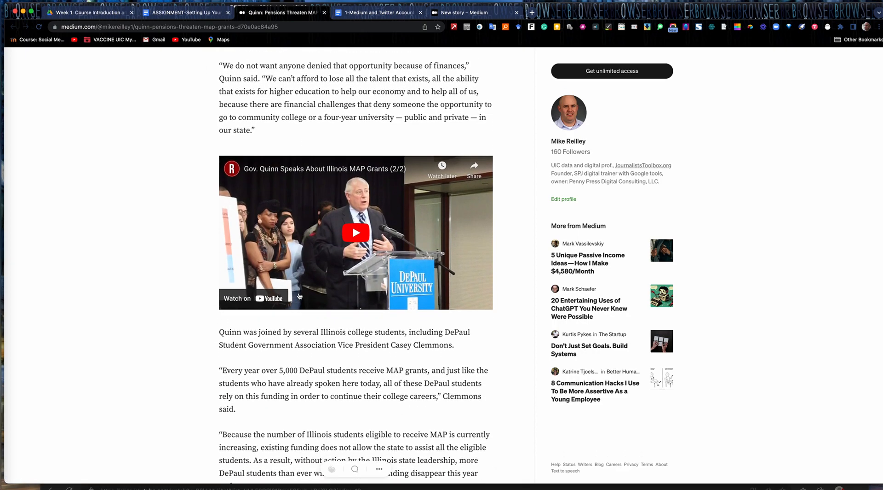
{"action": "scroll", "coordinate": [362, 192], "scroll_direction": "up", "scroll_amount": 2}
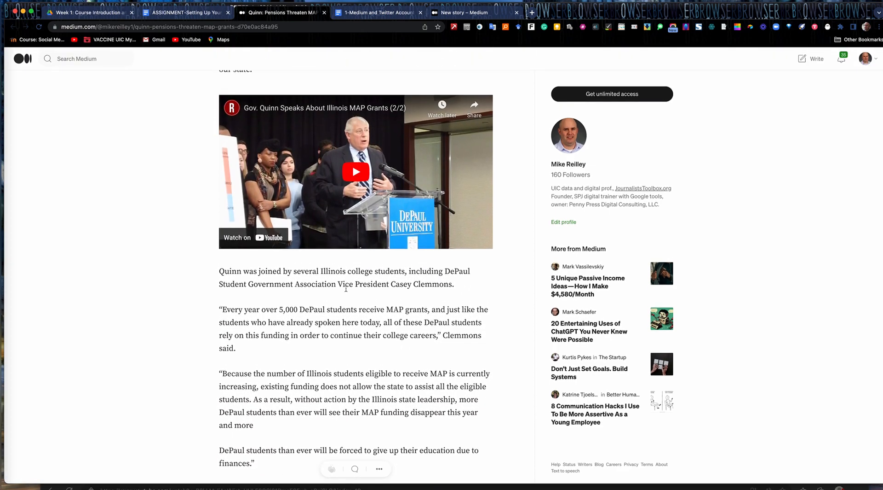
{"action": "scroll", "coordinate": [362, 193], "scroll_direction": "down", "scroll_amount": 10}
{"action": "scroll", "coordinate": [343, 296], "scroll_direction": "down", "scroll_amount": 13}
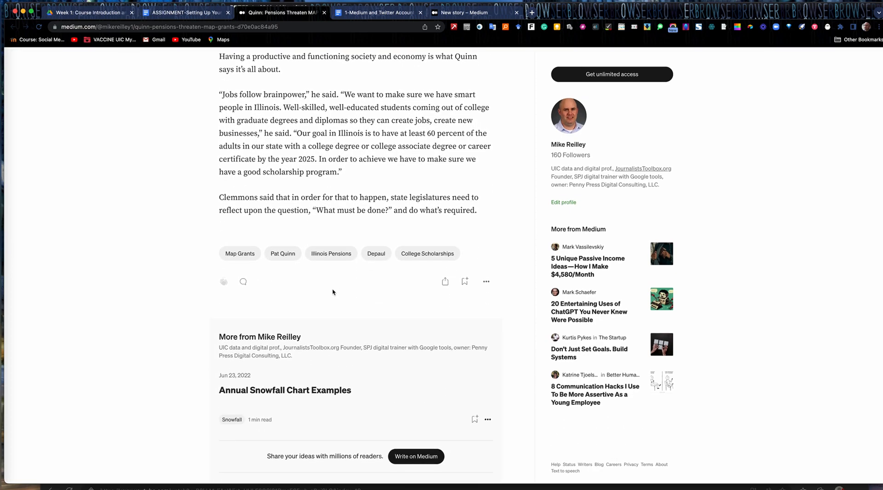
{"action": "scroll", "coordinate": [366, 170], "scroll_direction": "up", "scroll_amount": 1}
{"action": "scroll", "coordinate": [366, 170], "scroll_direction": "up", "scroll_amount": 3}
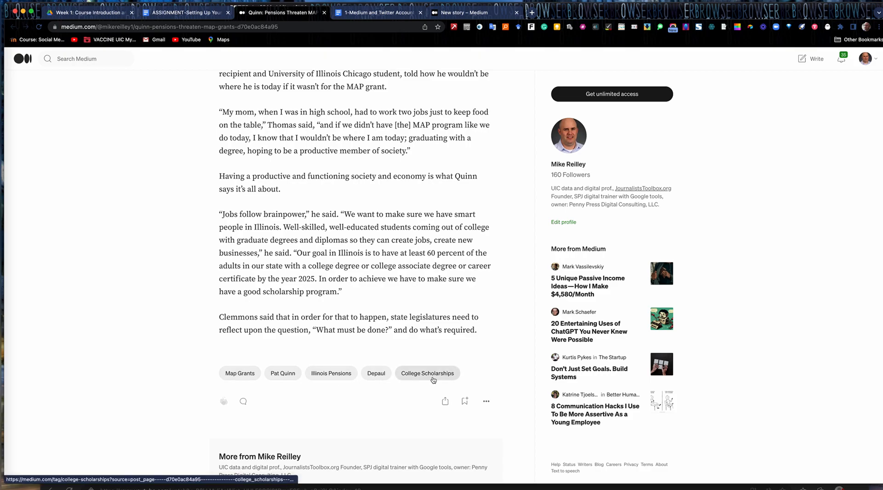
{"action": "scroll", "coordinate": [385, 274], "scroll_direction": "up", "scroll_amount": 6}
{"action": "scroll", "coordinate": [383, 273], "scroll_direction": "up", "scroll_amount": 20}
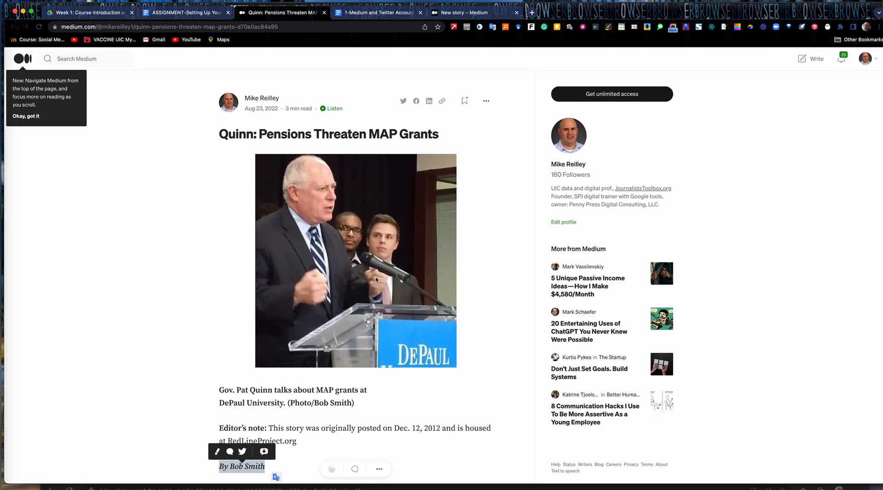
Return to the assignment document and locate the practice story's title, photo, cutline and body text.
{"action": "left_click", "coordinate": [461, 14]}
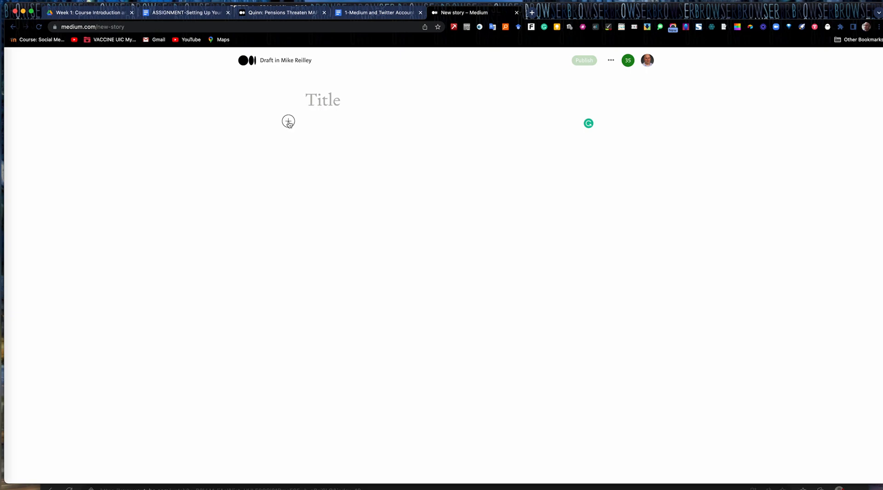
{"action": "left_click", "coordinate": [186, 13]}
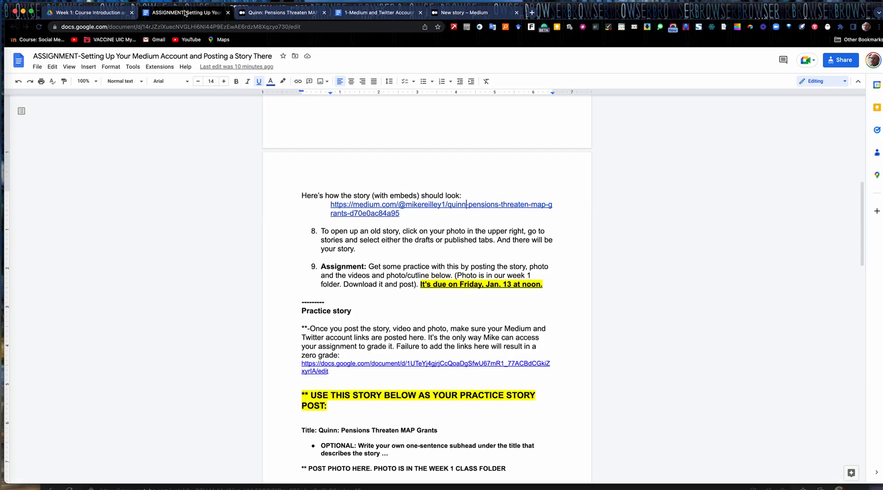
{"action": "scroll", "coordinate": [367, 207], "scroll_direction": "up", "scroll_amount": 10}
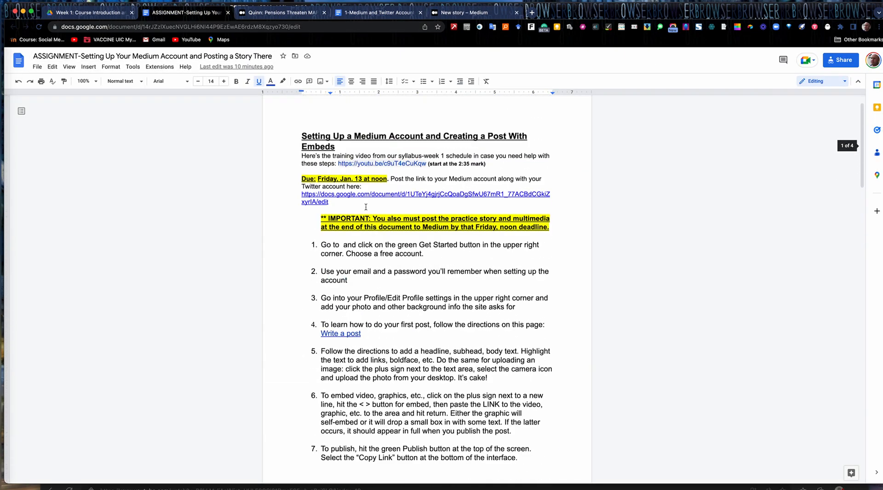
{"action": "scroll", "coordinate": [356, 232], "scroll_direction": "down", "scroll_amount": 10}
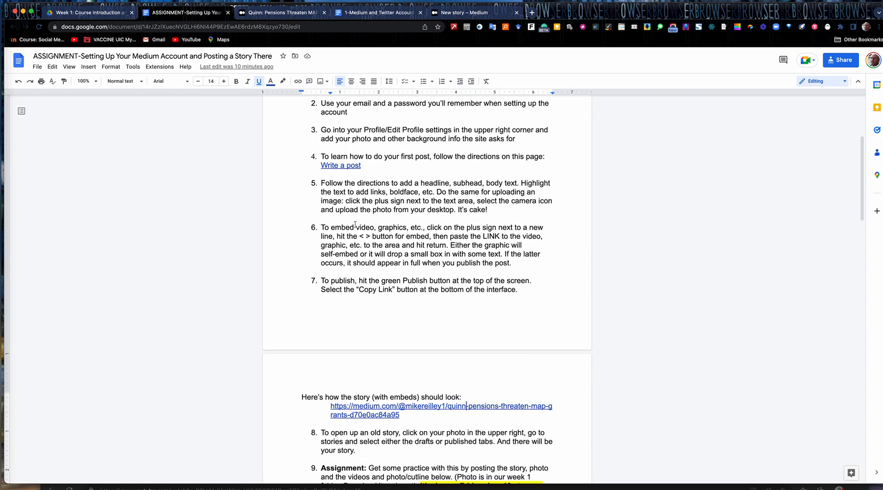
{"action": "scroll", "coordinate": [355, 224], "scroll_direction": "down", "scroll_amount": 3}
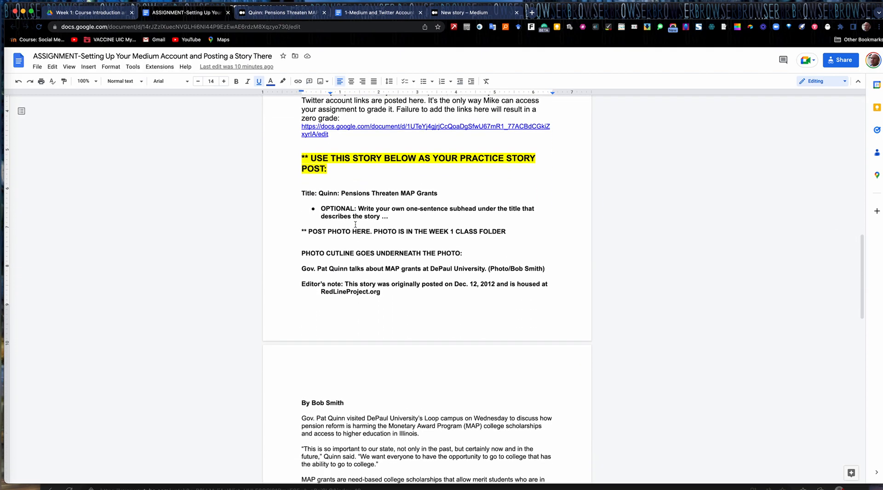
{"action": "scroll", "coordinate": [330, 114], "scroll_direction": "up", "scroll_amount": 1}
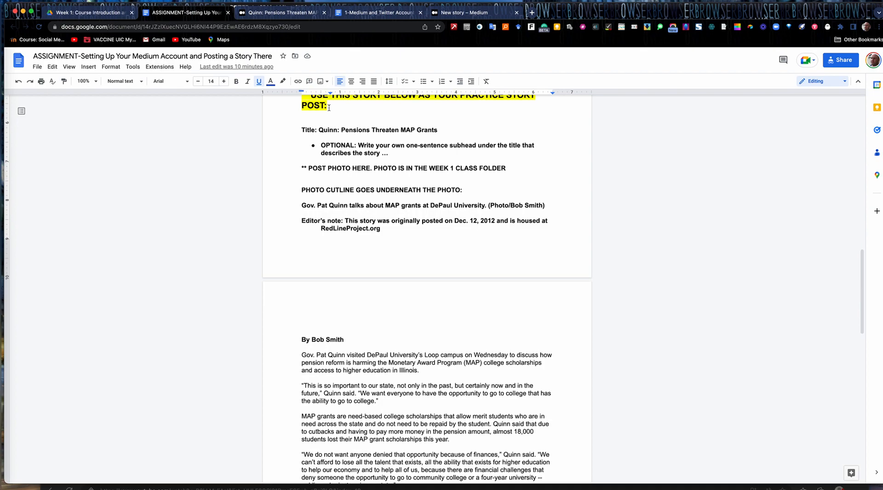
Copy the title "Quinn: Pensions Threaten MAP Grants" from the assignment document into the new Medium story as its title.
{"action": "left_click_drag", "start_coordinate": [320, 130], "coordinate": [442, 131]}
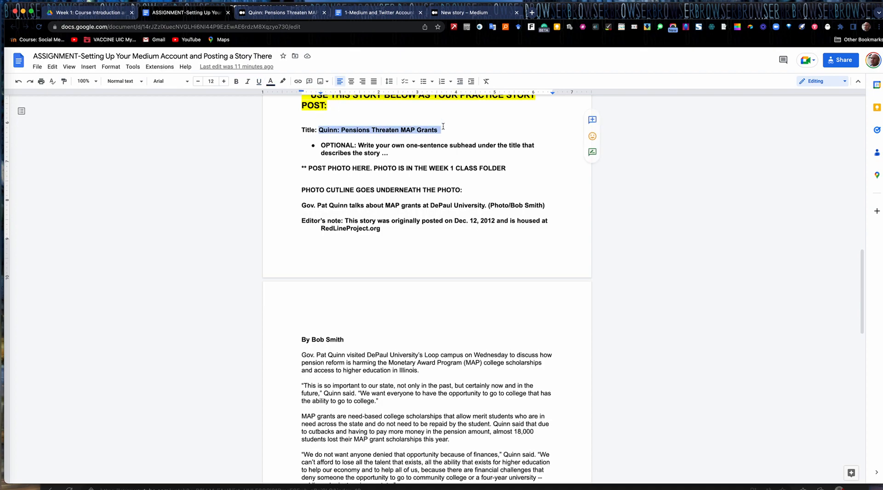
{"action": "left_click", "coordinate": [450, 15]}
{"action": "left_click", "coordinate": [335, 109]}
{"action": "type", "text": "Quinn: Pensions Threaten MAP Grants"}
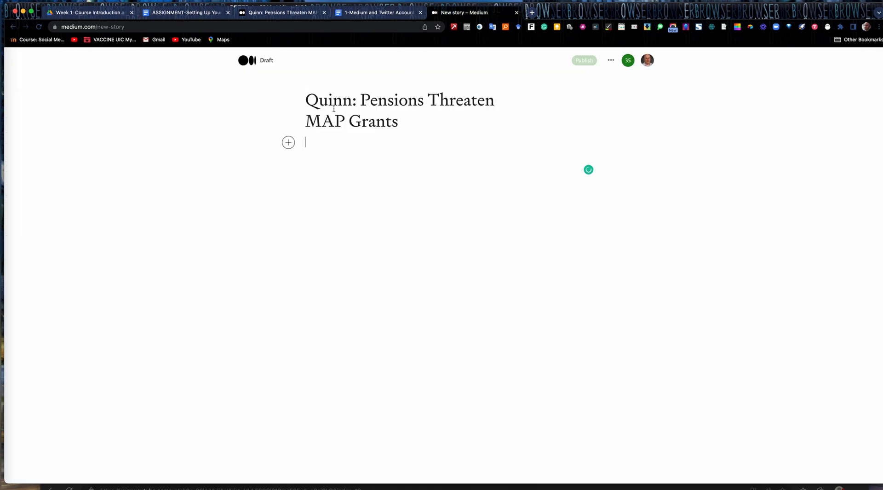
Copy the photo cutline, editor's note, byline and opening paragraphs, up to the first video link, from the assignment document into the Medium draft.
{"action": "left_click", "coordinate": [187, 13]}
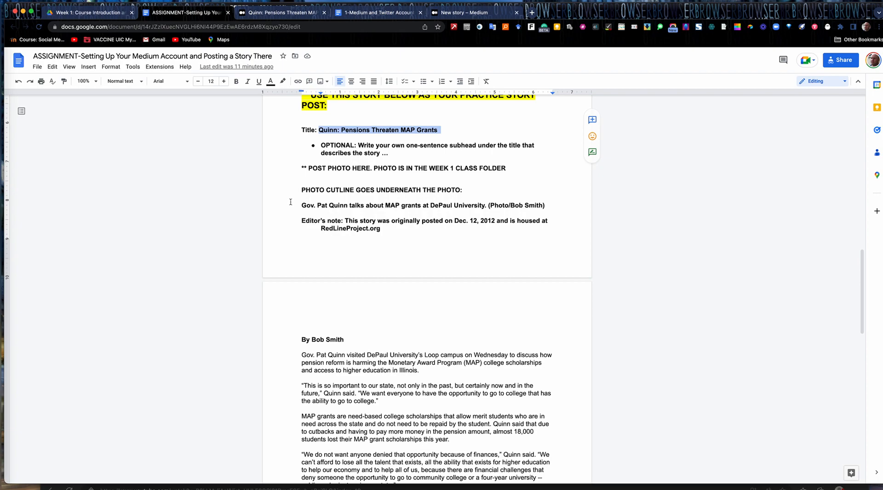
{"action": "left_click_drag", "start_coordinate": [299, 207], "coordinate": [366, 239]}
{"action": "left_click_drag", "start_coordinate": [365, 282], "coordinate": [405, 316]}
{"action": "scroll", "coordinate": [366, 276], "scroll_direction": "down", "scroll_amount": 3}
{"action": "scroll", "coordinate": [366, 277], "scroll_direction": "down", "scroll_amount": 1}
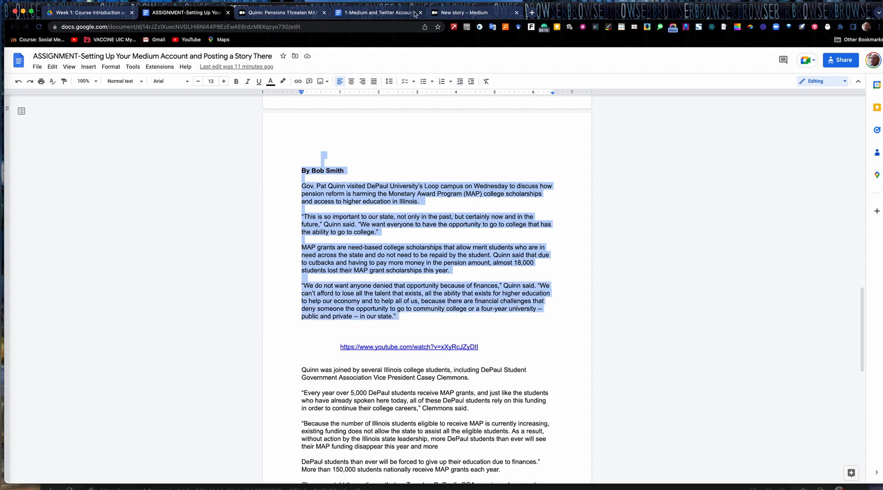
{"action": "left_click", "coordinate": [452, 14]}
{"action": "key", "text": "super+v"}
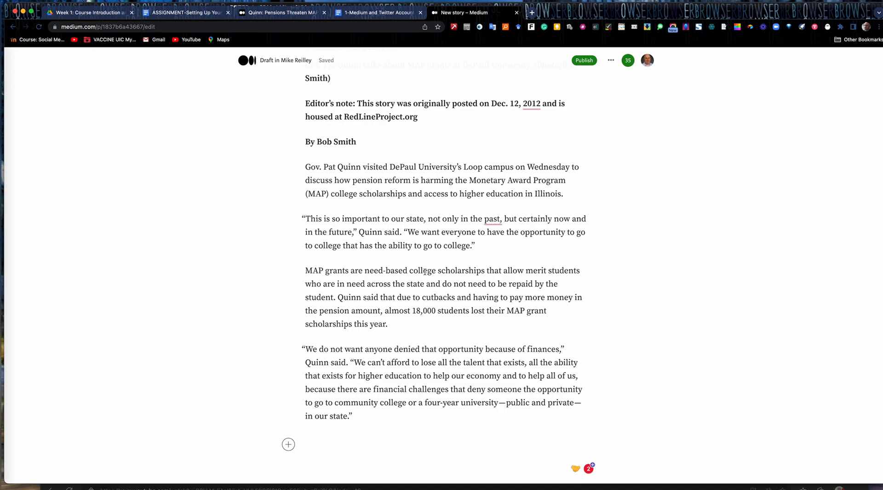
{"action": "scroll", "coordinate": [376, 298], "scroll_direction": "down", "scroll_amount": 1}
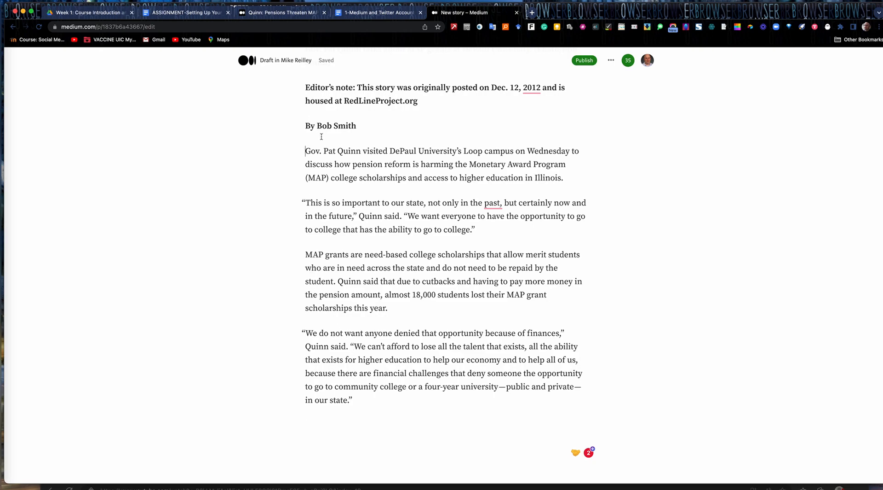
{"action": "key", "text": "BackSpace"}
{"action": "key", "text": "Return"}
{"action": "left_click", "coordinate": [177, 13]}
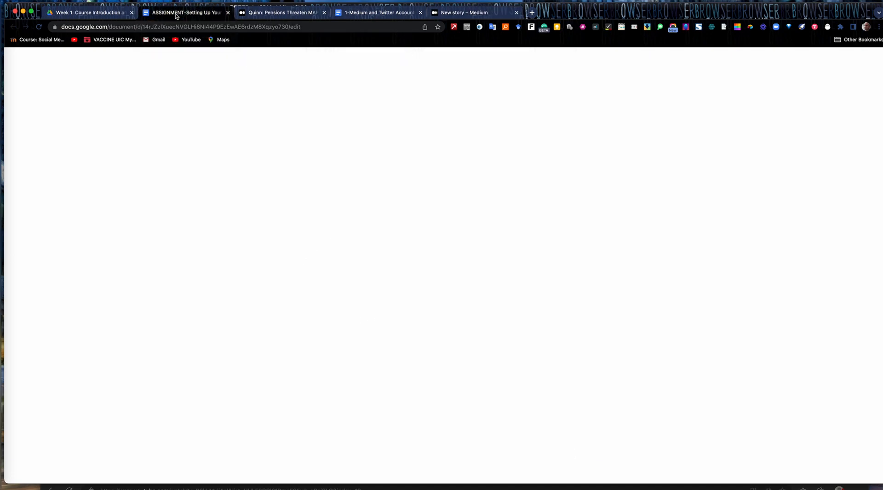
{"action": "left_click_drag", "start_coordinate": [481, 346], "coordinate": [344, 346]}
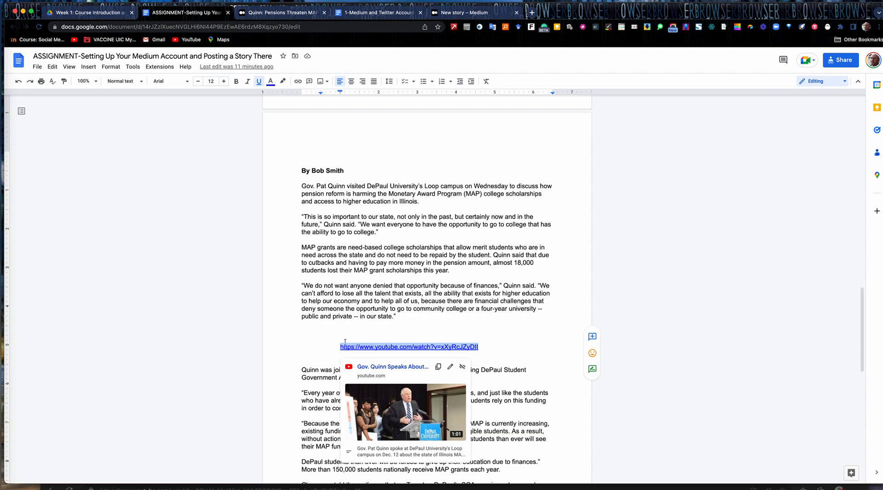
{"action": "left_click", "coordinate": [464, 12]}
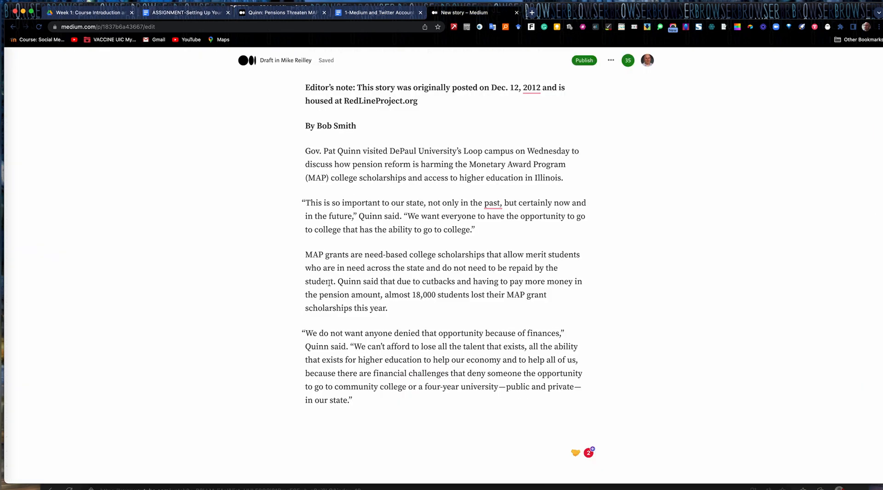
{"action": "left_click", "coordinate": [309, 418]}
{"action": "left_click", "coordinate": [289, 424]}
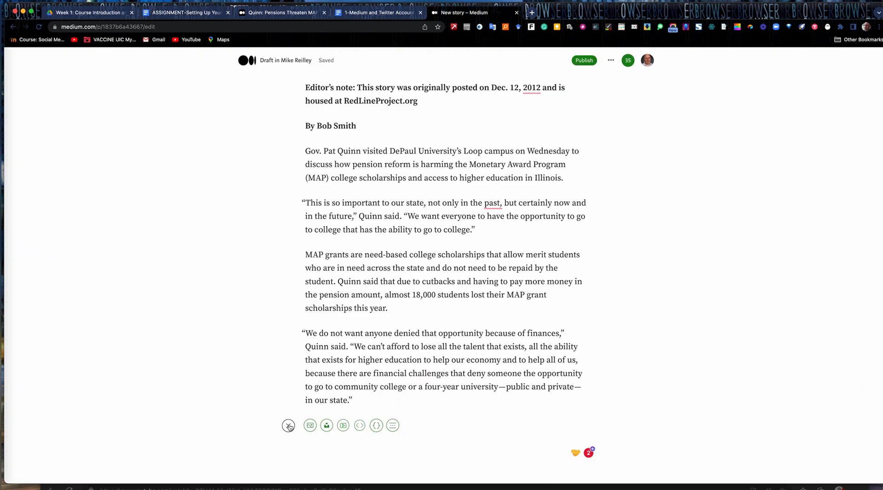
{"action": "left_click", "coordinate": [343, 425]}
{"action": "type", "text": "https://www.youtube.com/watch?v=xXyRcJZyDII"}
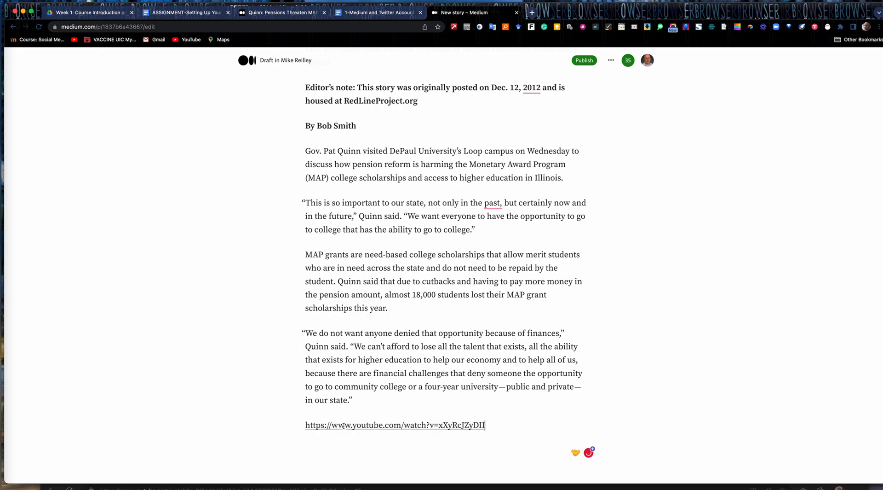
{"action": "key", "text": "Return"}
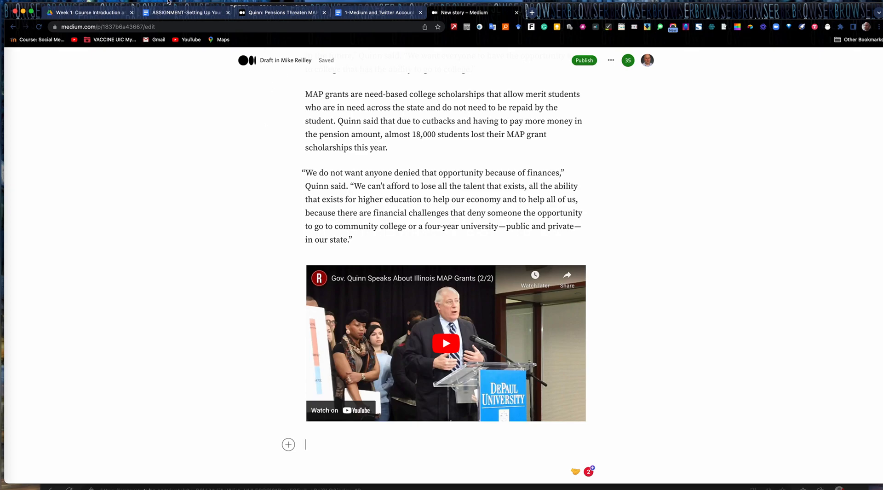
Copy the paragraphs between the two video links, starting "Quinn was joined by several Illinois college students", into the Medium draft below the embedded video.
{"action": "left_click", "coordinate": [179, 13]}
{"action": "scroll", "coordinate": [303, 270], "scroll_direction": "down", "scroll_amount": 5}
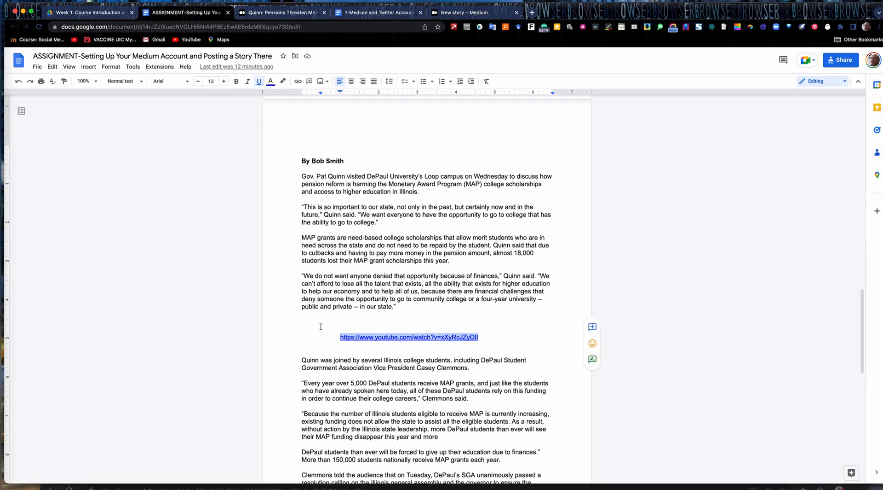
{"action": "left_click_drag", "start_coordinate": [298, 185], "coordinate": [351, 404]}
{"action": "key", "text": "super+c"}
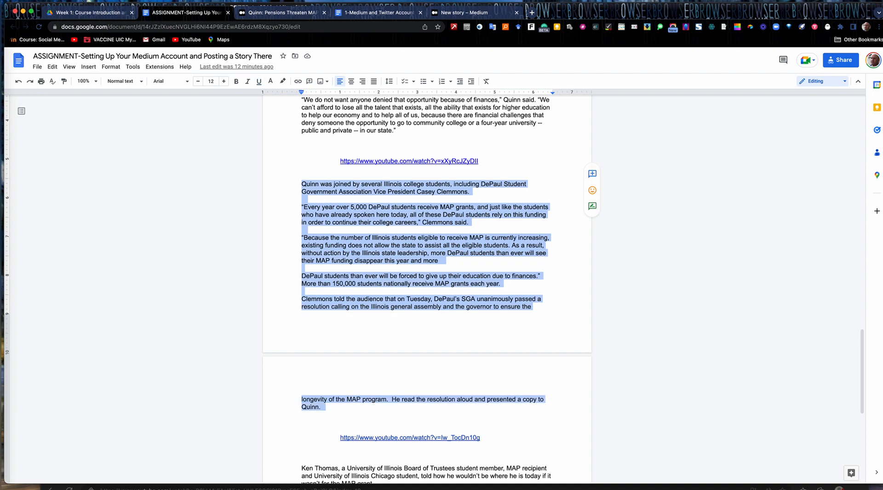
{"action": "left_click", "coordinate": [455, 12]}
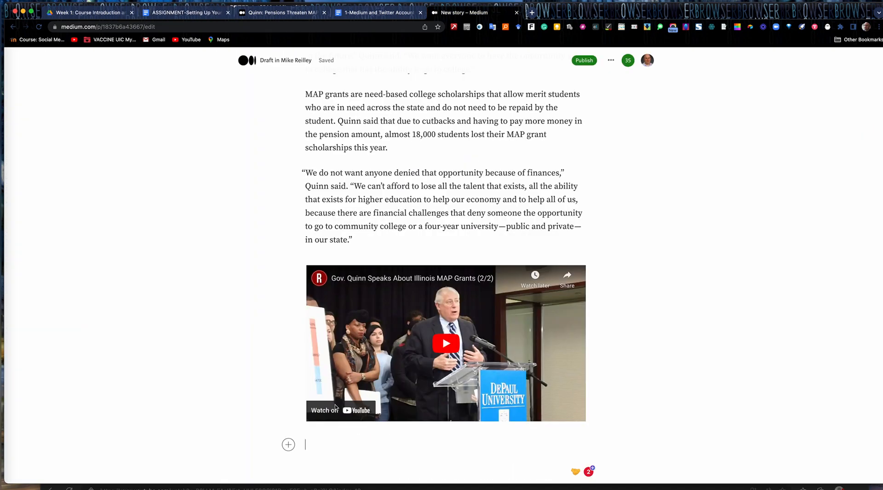
{"action": "key", "text": "super+v"}
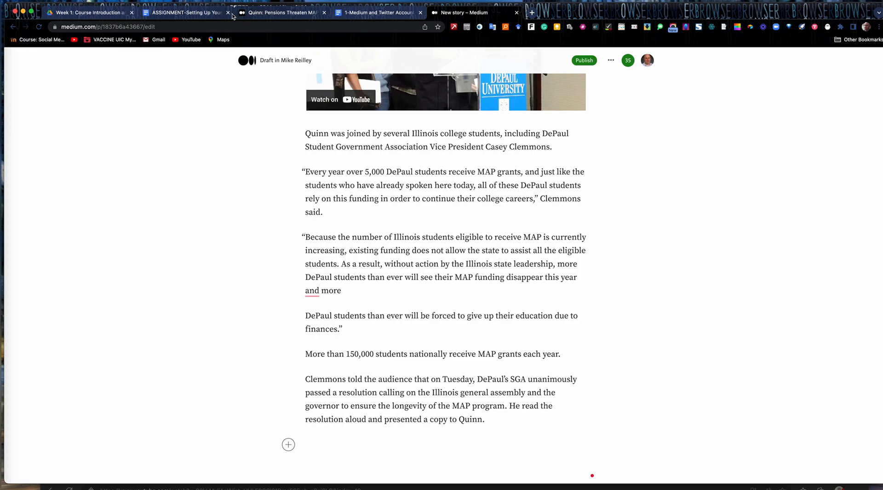
Embed the YouTube video from the assignment document's second link below the resolution paragraph in the Medium draft.
{"action": "left_click", "coordinate": [200, 13]}
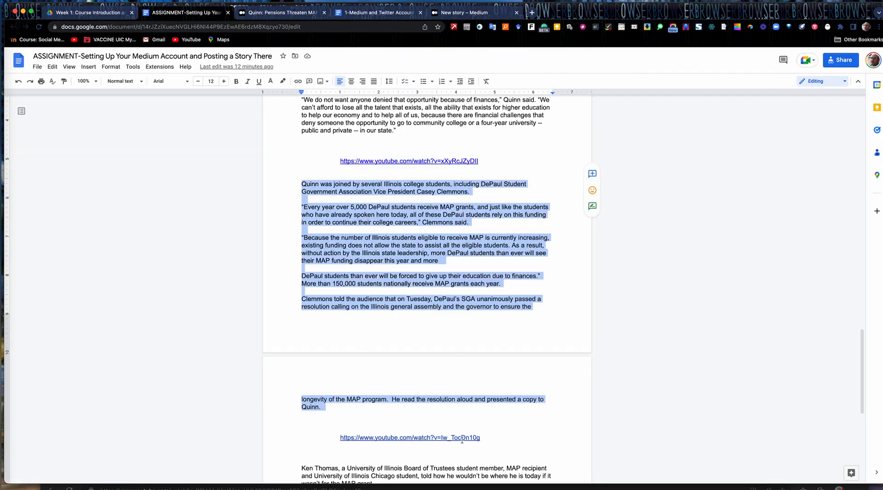
{"action": "left_click_drag", "start_coordinate": [488, 437], "coordinate": [337, 438]}
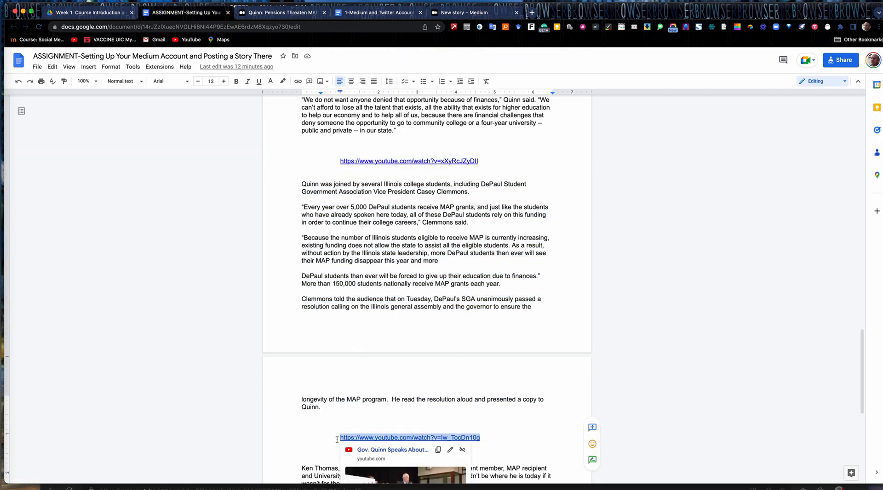
{"action": "left_click", "coordinate": [461, 13]}
{"action": "left_click", "coordinate": [289, 445]}
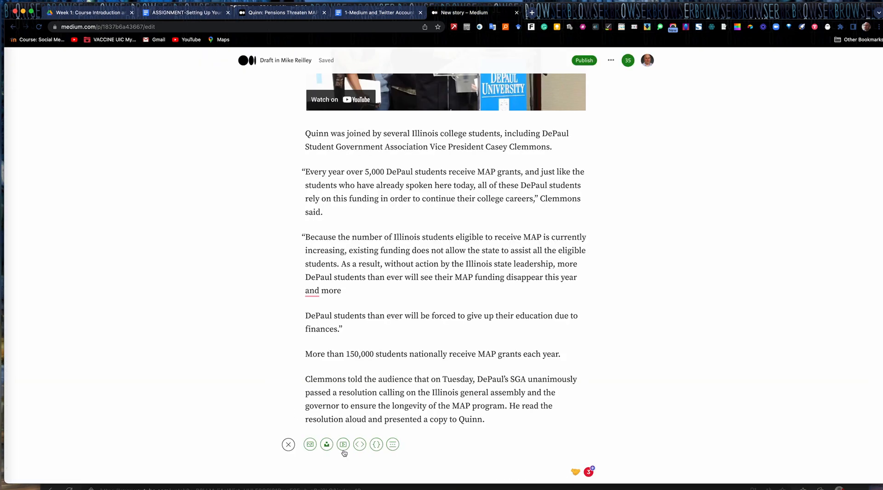
{"action": "left_click", "coordinate": [360, 444]}
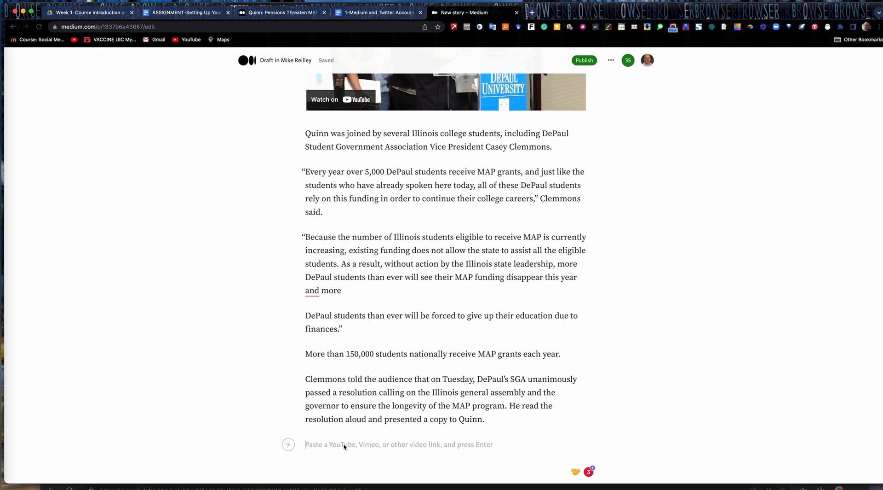
{"action": "type", "text": "https://www.youtube.com/watch?v=9o_Tsc3hcIg"}
{"action": "key", "text": "Return"}
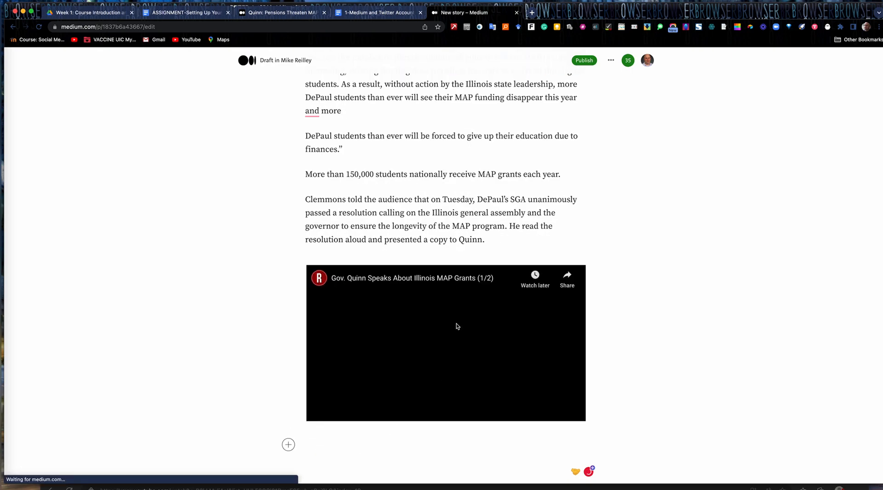
Check the draft's story text and the placement of the two embedded videos.
{"action": "scroll", "coordinate": [457, 323], "scroll_direction": "up", "scroll_amount": 5}
{"action": "scroll", "coordinate": [456, 324], "scroll_direction": "up", "scroll_amount": 6}
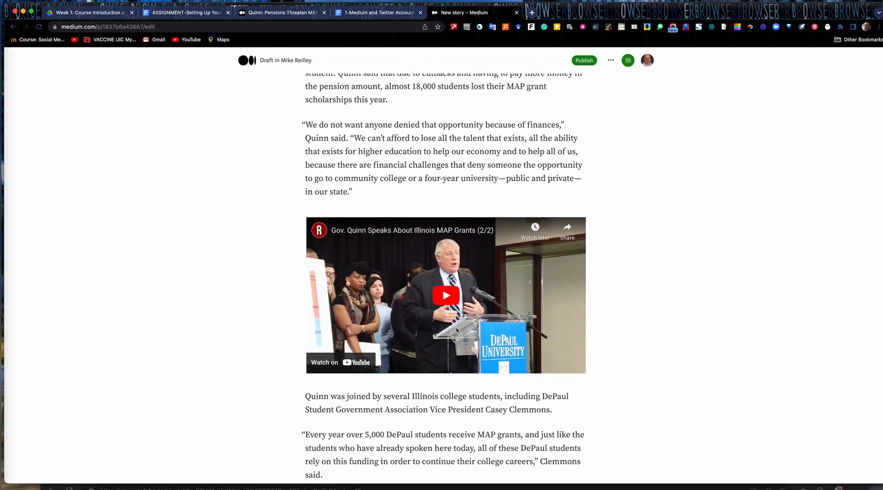
{"action": "scroll", "coordinate": [422, 478], "scroll_direction": "down", "scroll_amount": 4}
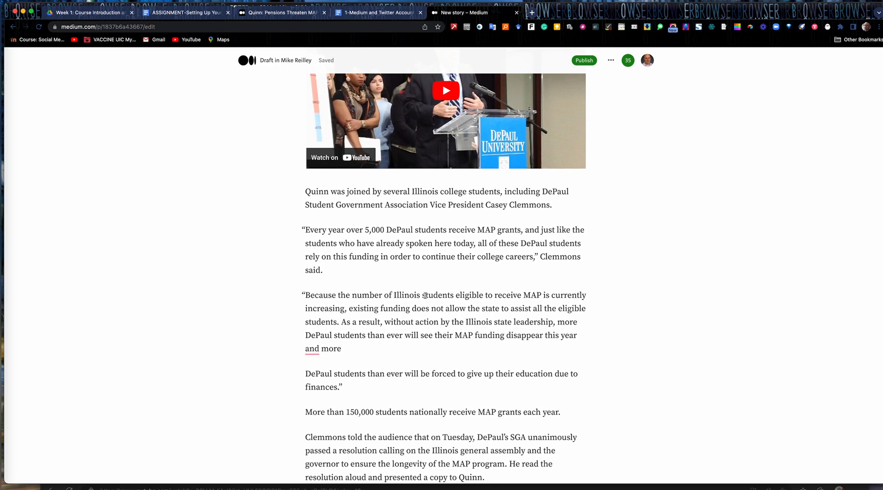
{"action": "scroll", "coordinate": [423, 297], "scroll_direction": "up", "scroll_amount": 10}
{"action": "scroll", "coordinate": [425, 299], "scroll_direction": "up", "scroll_amount": 1}
{"action": "scroll", "coordinate": [426, 300], "scroll_direction": "down", "scroll_amount": 15}
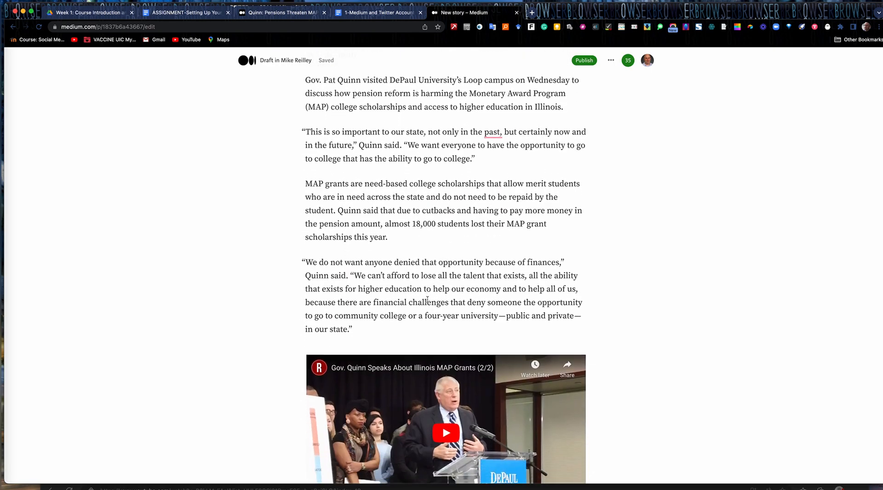
{"action": "scroll", "coordinate": [427, 302], "scroll_direction": "up", "scroll_amount": 1}
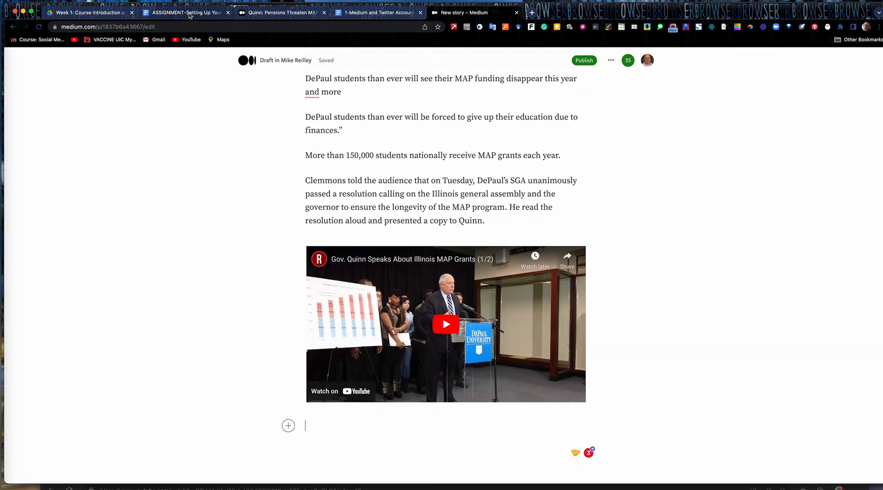
Copy the story's remaining paragraphs after the second video link from the assignment document to the end of the Medium draft.
{"action": "left_click", "coordinate": [193, 14]}
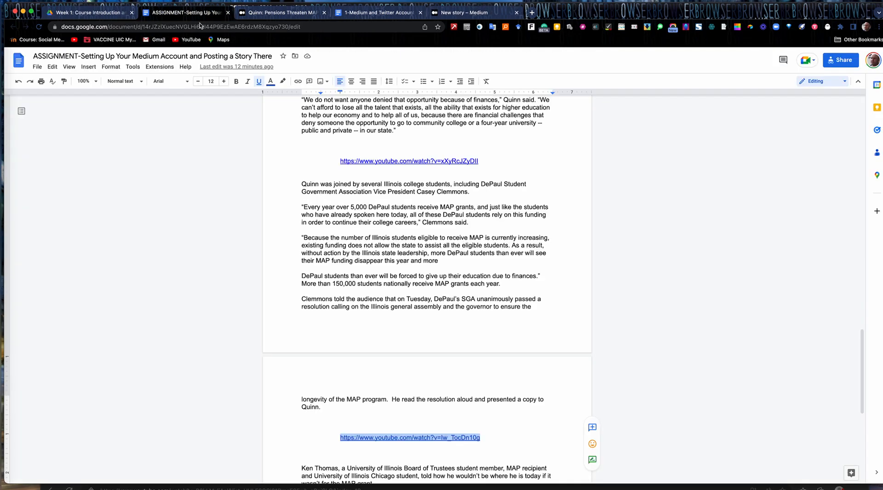
{"action": "scroll", "coordinate": [290, 268], "scroll_direction": "down", "scroll_amount": 5}
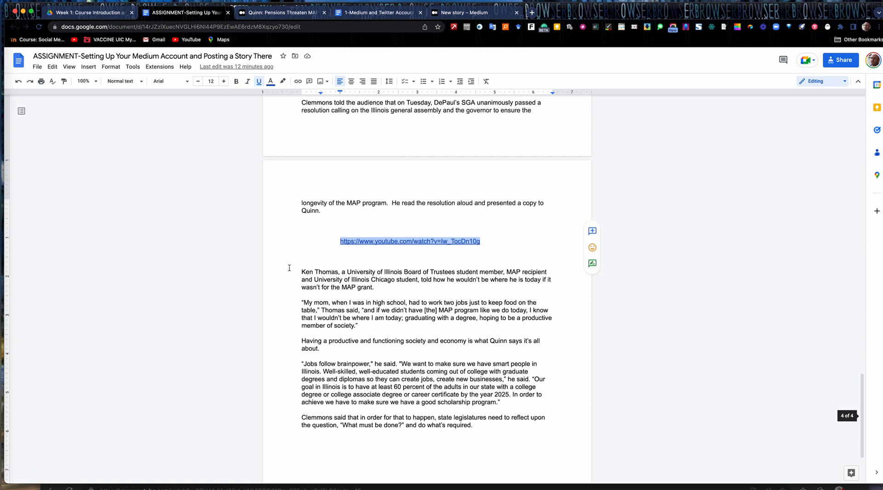
{"action": "left_click_drag", "start_coordinate": [299, 271], "coordinate": [485, 443]}
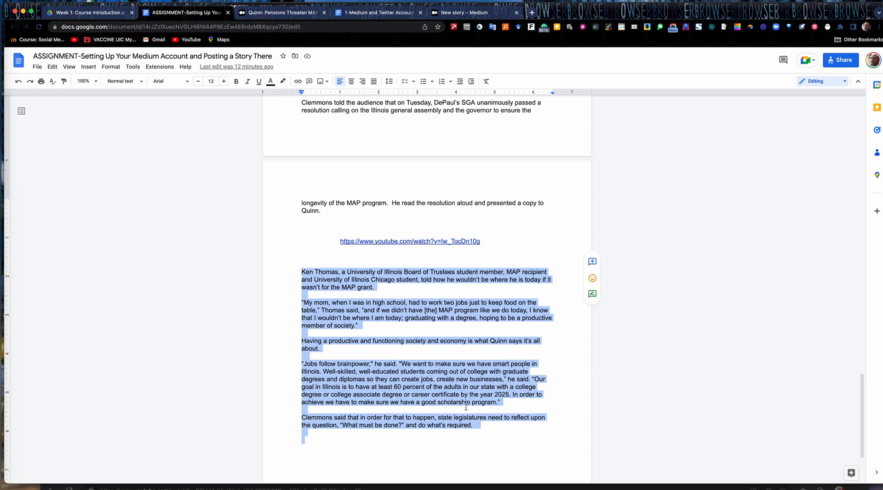
{"action": "left_click_drag", "start_coordinate": [300, 273], "coordinate": [474, 430]}
{"action": "key", "text": "super+c"}
{"action": "left_click", "coordinate": [450, 13]}
{"action": "key", "text": "super+v"}
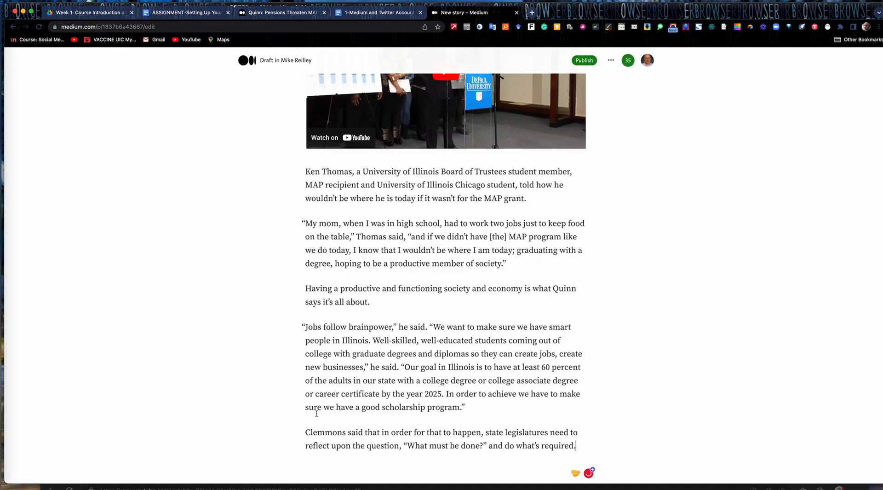
Insert three blank lines between the draft's title and the photo cutline to make room for the photo.
{"action": "scroll", "coordinate": [359, 283], "scroll_direction": "up", "scroll_amount": 20}
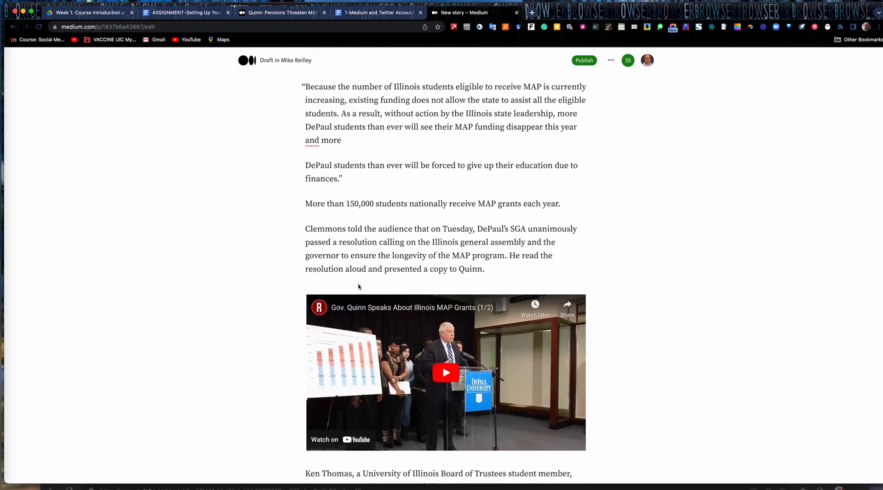
{"action": "scroll", "coordinate": [358, 283], "scroll_direction": "up", "scroll_amount": 2}
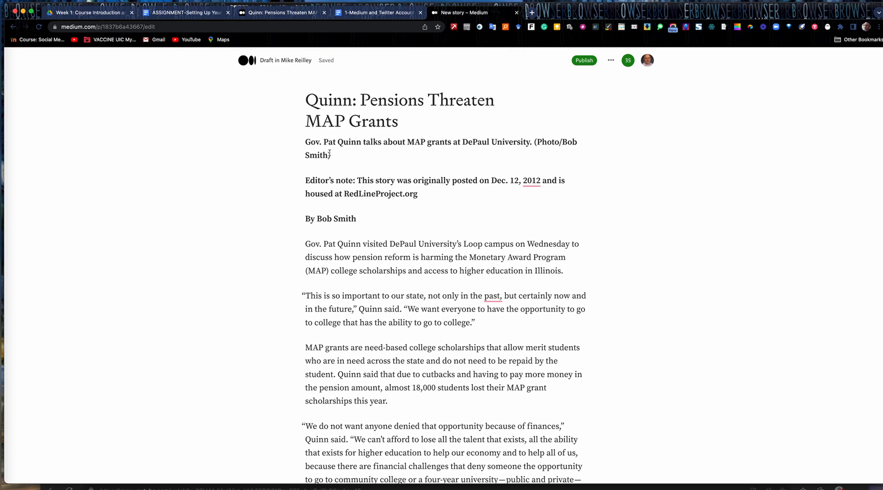
{"action": "left_click", "coordinate": [301, 142]}
{"action": "key", "text": "Return"}
{"action": "key", "text": "Return"}
{"action": "key", "text": "Return"}
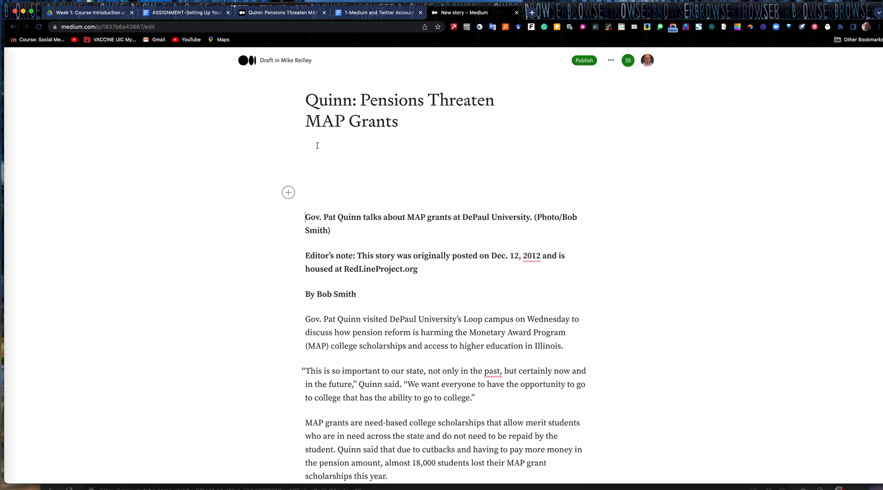
Download the photo govquinnfist2-1355363944.jpg from the Week 1 course folder in Google Drive.
{"action": "left_click", "coordinate": [275, 13]}
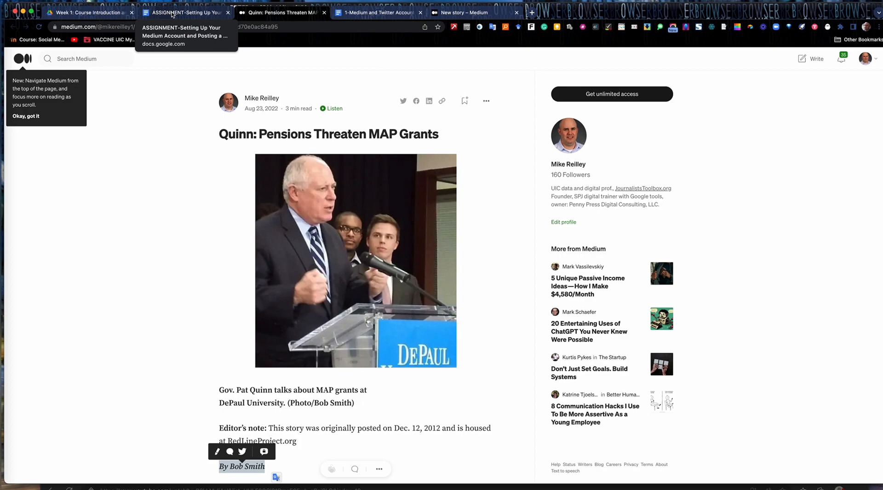
{"action": "left_click", "coordinate": [102, 13]}
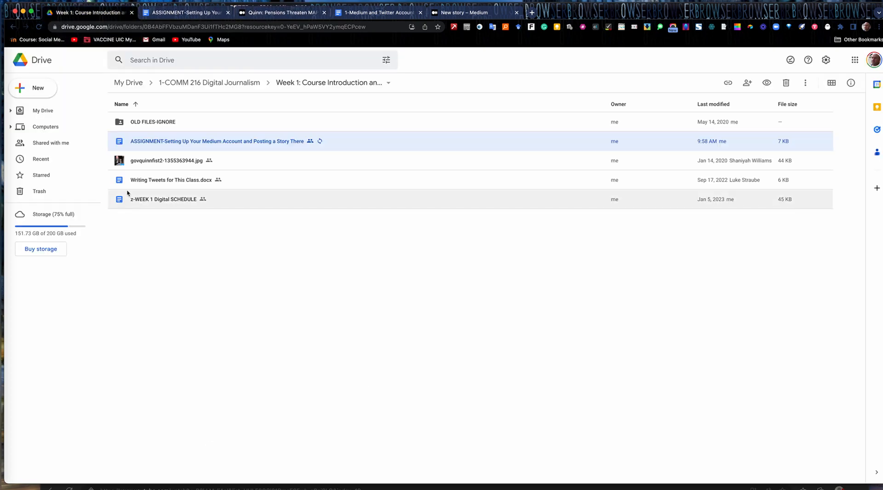
{"action": "left_click", "coordinate": [161, 163]}
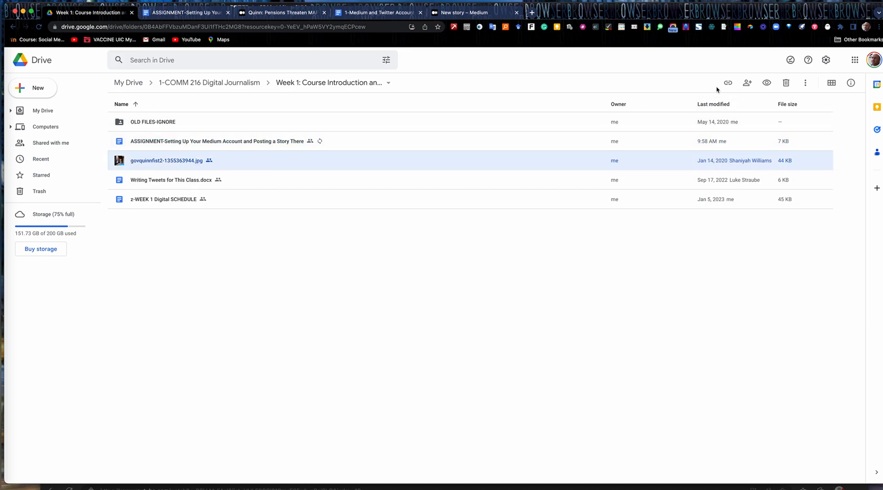
{"action": "left_click", "coordinate": [805, 83]}
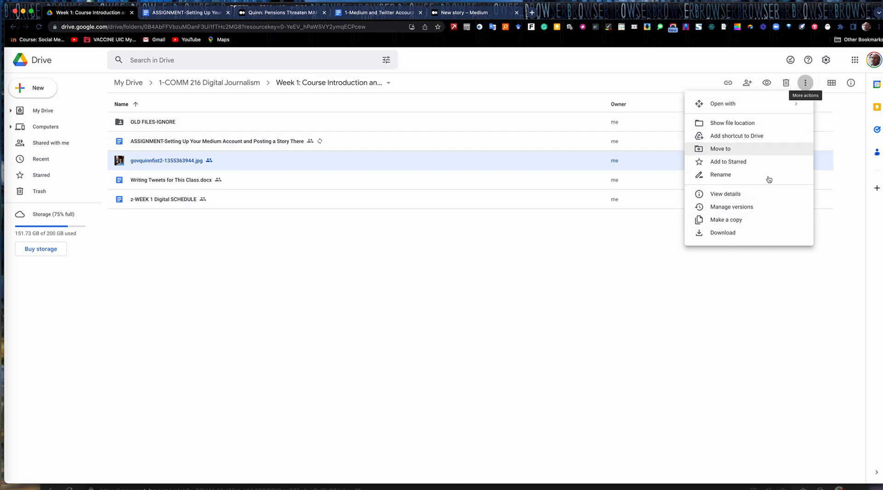
{"action": "left_click", "coordinate": [726, 235]}
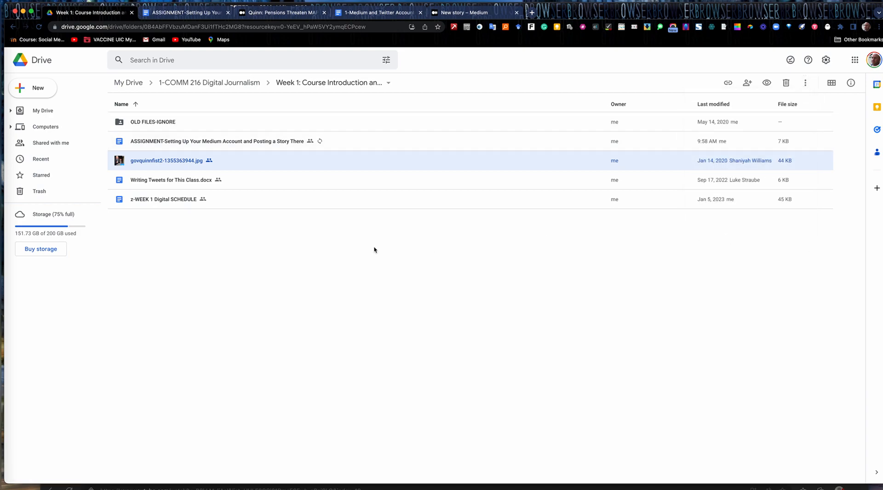
Move the downloaded govquinnfist2-1355363944.jpg photo onto the desktop, shifting the browser window aside and back.
{"action": "left_click_drag", "start_coordinate": [36, 7], "coordinate": [134, 19]}
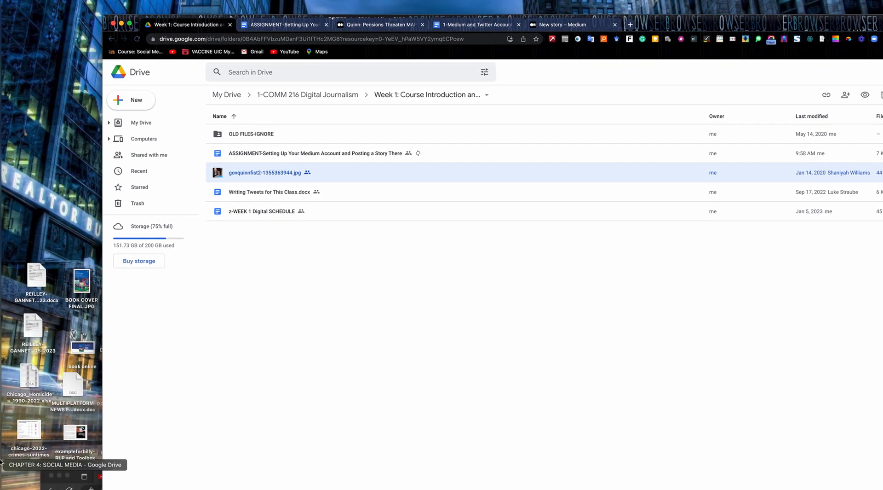
{"action": "left_click", "coordinate": [20, 441]}
{"action": "left_click_drag", "start_coordinate": [145, 392], "coordinate": [54, 153]}
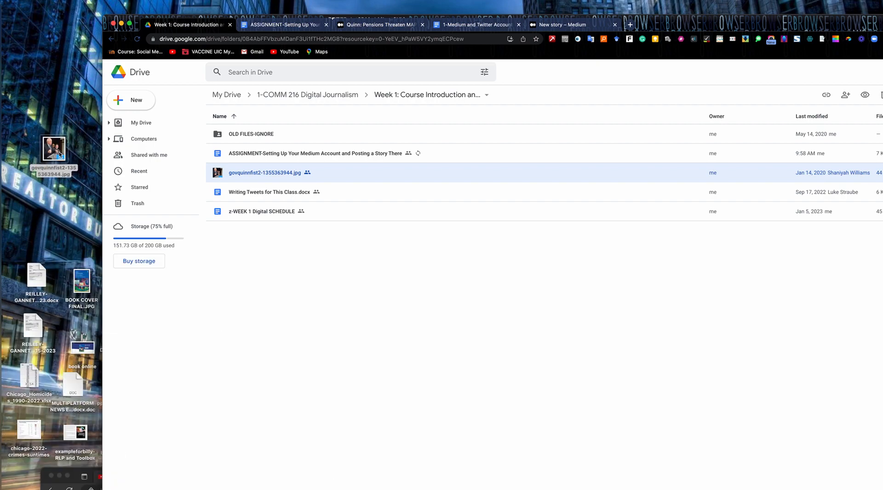
{"action": "left_click_drag", "start_coordinate": [132, 21], "coordinate": [30, 10]}
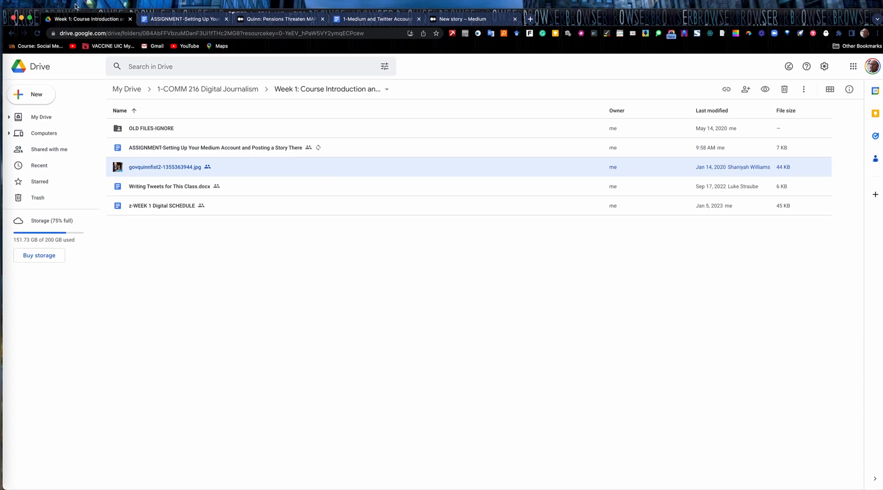
Insert govquinnfist2-1355363944.jpg from the desktop into the blank line above the cutline in the Medium draft.
{"action": "left_click", "coordinate": [486, 22]}
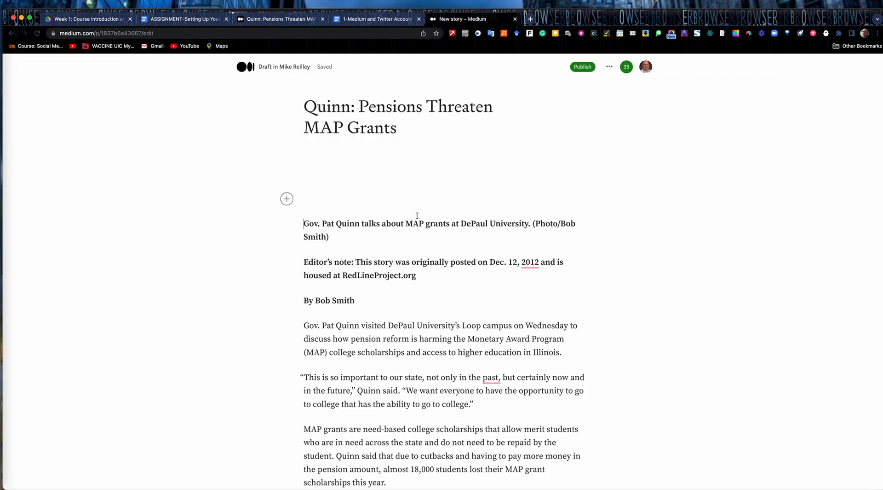
{"action": "left_click", "coordinate": [287, 199]}
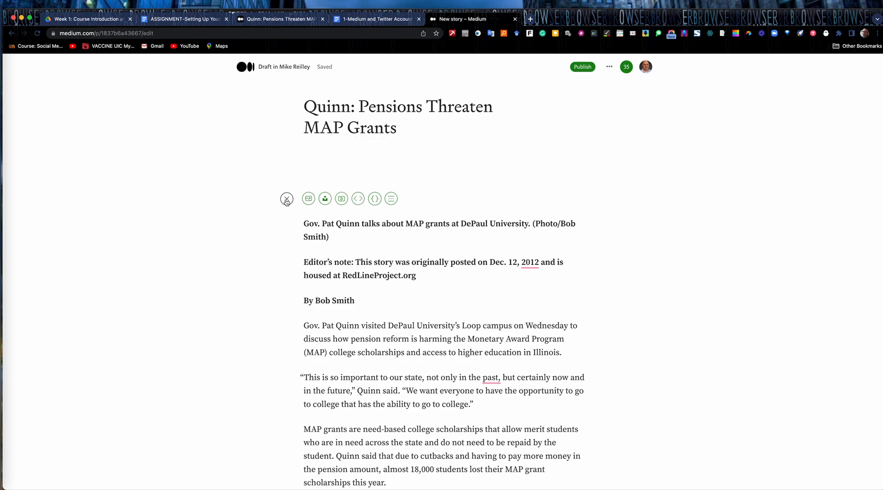
{"action": "left_click", "coordinate": [307, 199]}
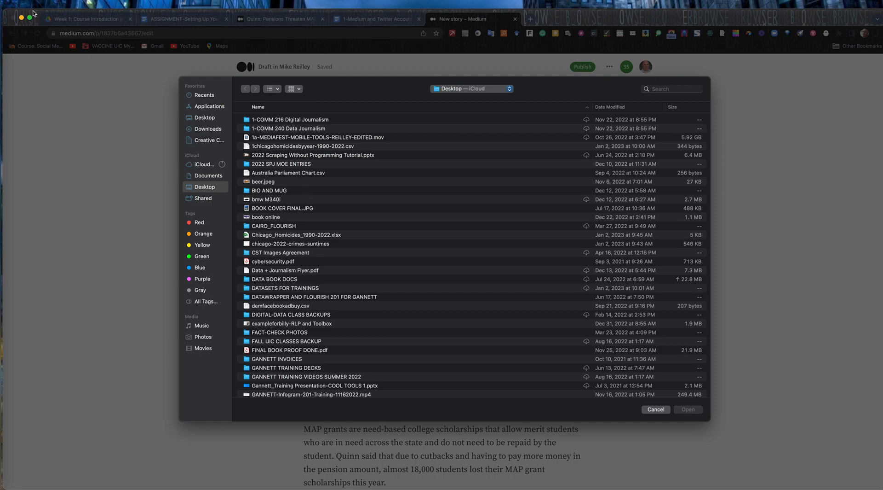
{"action": "scroll", "coordinate": [372, 274], "scroll_direction": "down", "scroll_amount": 5}
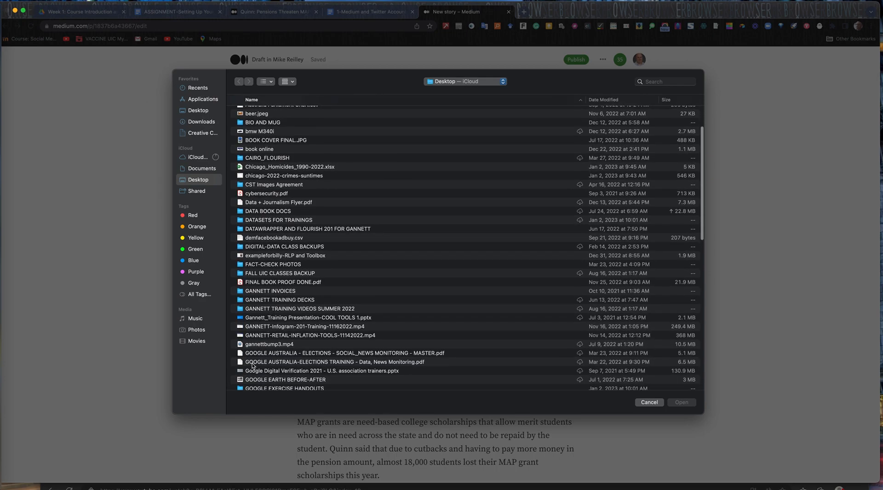
{"action": "scroll", "coordinate": [257, 352], "scroll_direction": "down", "scroll_amount": 5}
{"action": "scroll", "coordinate": [256, 353], "scroll_direction": "down", "scroll_amount": 4}
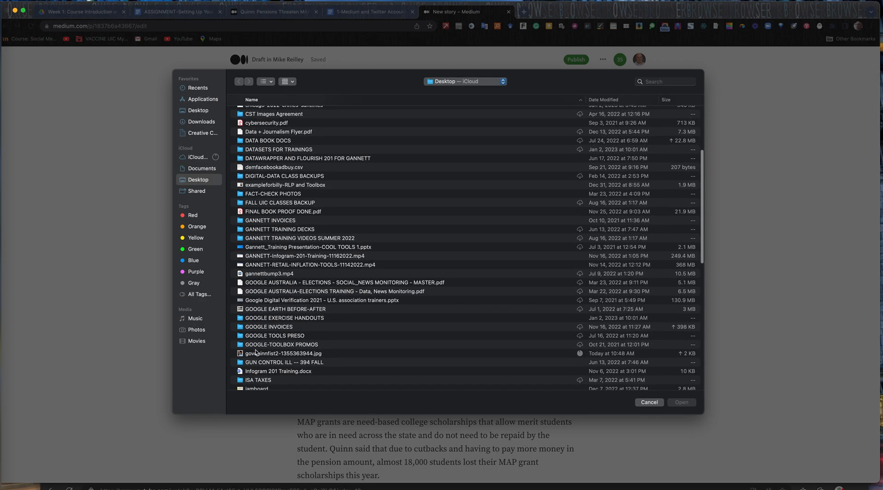
{"action": "left_click", "coordinate": [260, 327]}
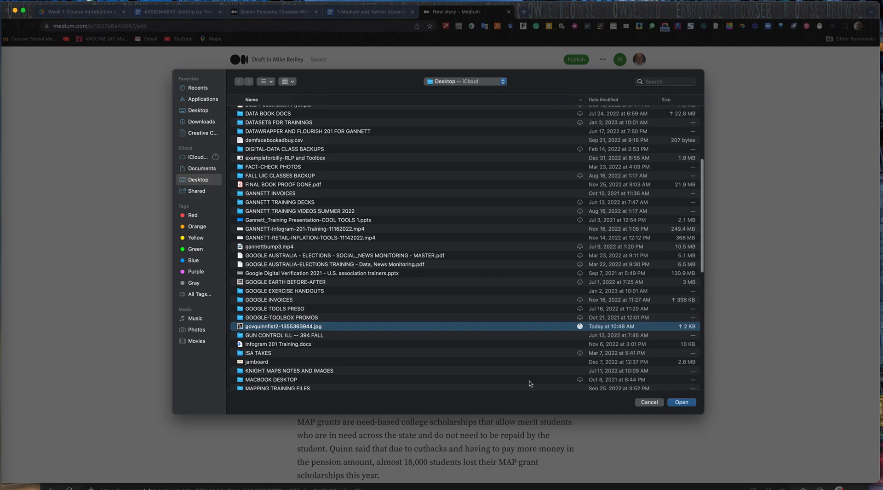
{"action": "left_click", "coordinate": [680, 403]}
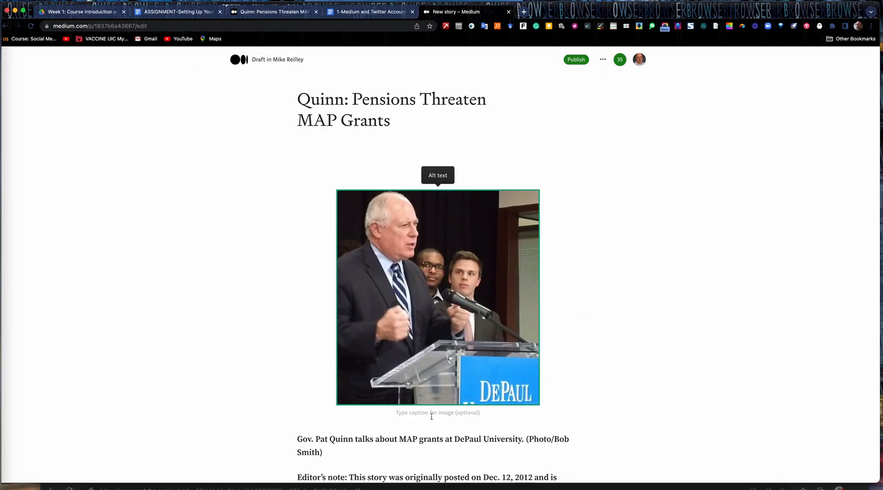
Cut and re-paste the cutline below the photo, with a line break before the photo credit in parentheses.
{"action": "triple_click", "coordinate": [317, 451]}
{"action": "key", "text": "super+c"}
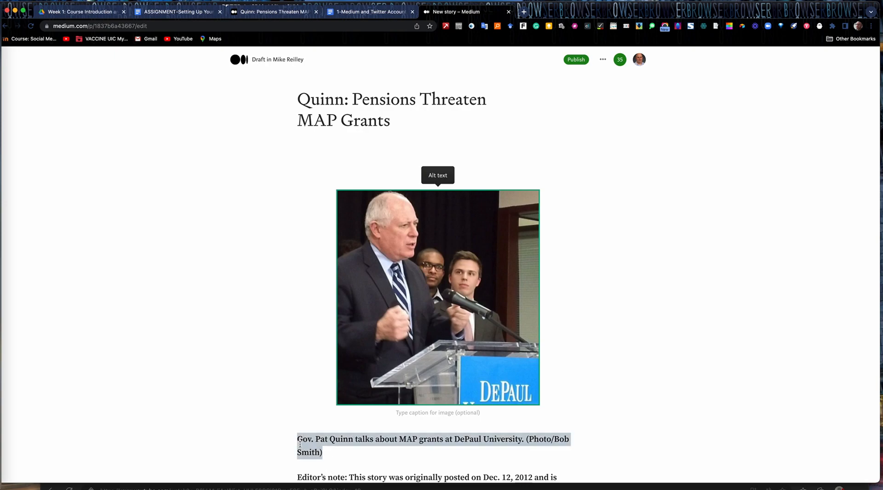
{"action": "key", "text": "BackSpace"}
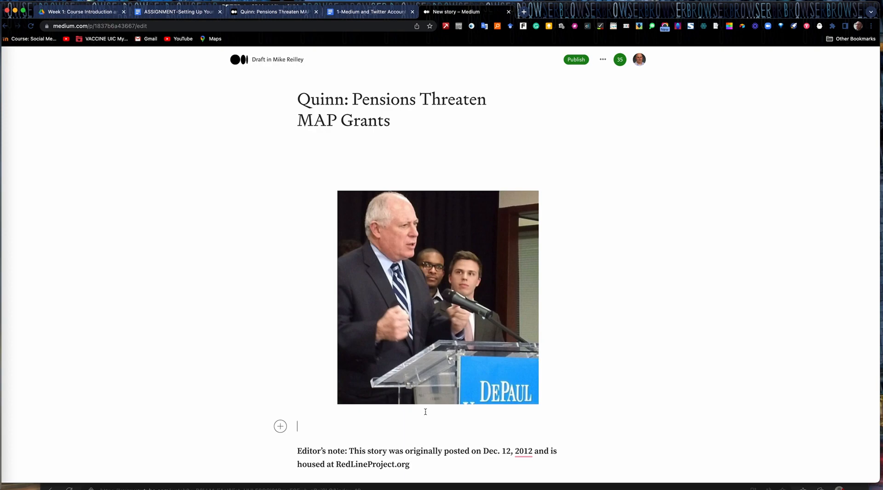
{"action": "key", "text": "super+v"}
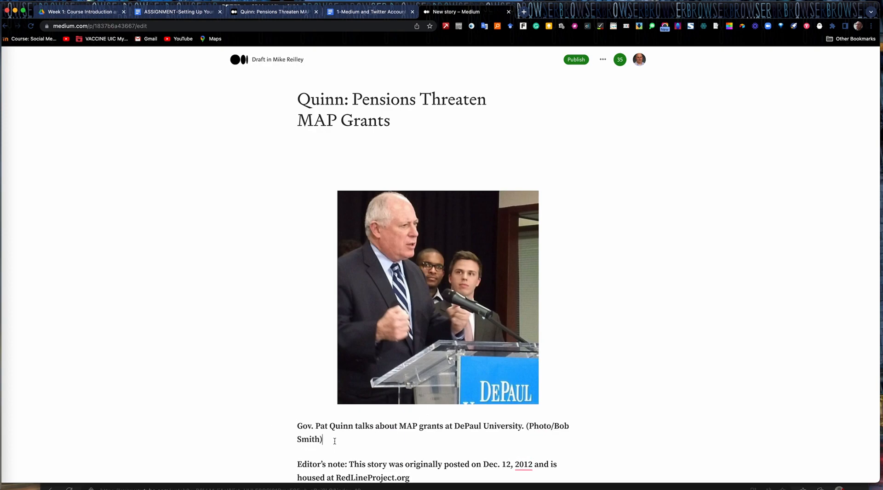
{"action": "left_click", "coordinate": [525, 425]}
{"action": "key", "text": "shift+Return"}
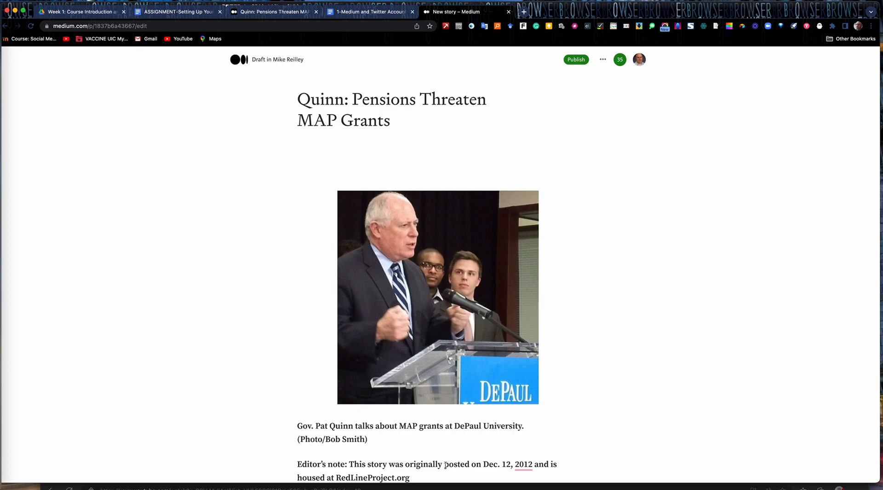
Remove the bold formatting from the editor's note sentence, keeping only the "Editor's note:" label bold.
{"action": "left_click_drag", "start_coordinate": [409, 477], "coordinate": [351, 466]}
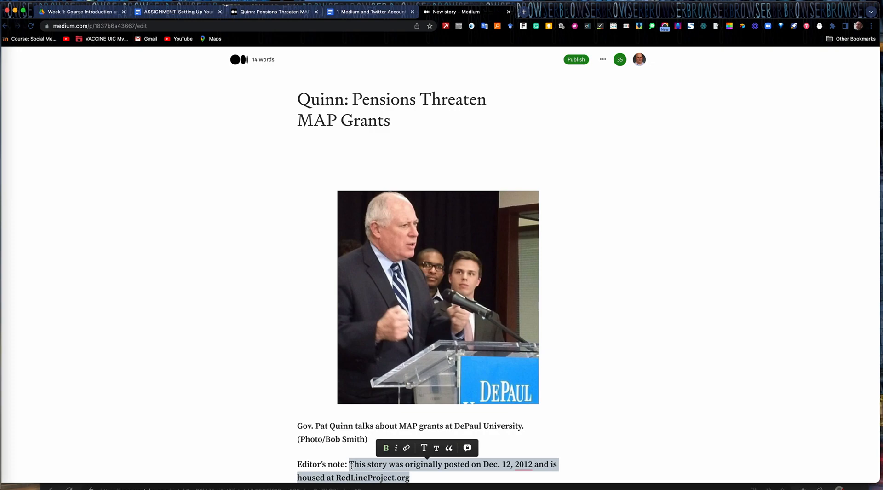
{"action": "scroll", "coordinate": [351, 465], "scroll_direction": "down", "scroll_amount": 1}
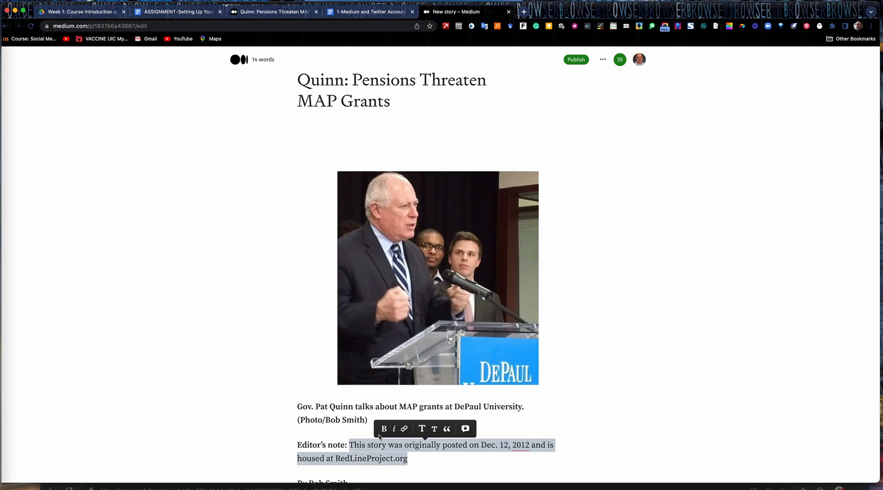
Format the byline below the editor's note as a small heading, after trying italics and the large heading style.
{"action": "scroll", "coordinate": [345, 444], "scroll_direction": "down", "scroll_amount": 2}
{"action": "left_click_drag", "start_coordinate": [349, 439], "coordinate": [297, 441]}
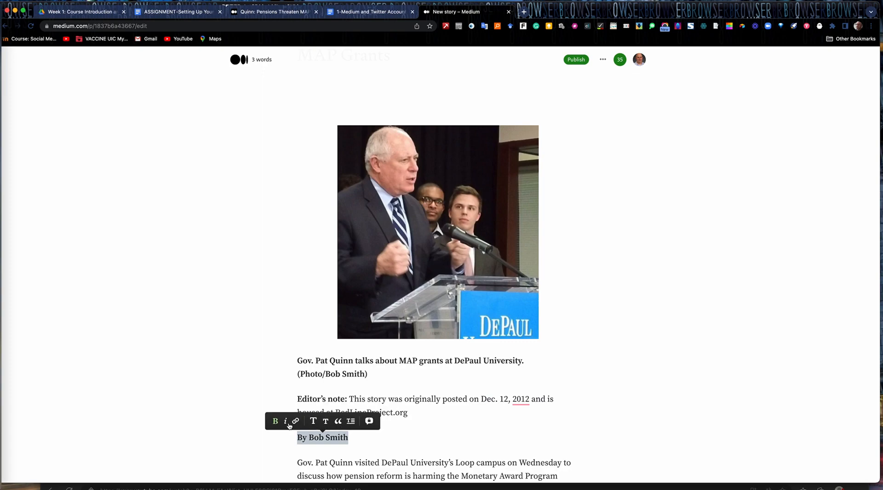
{"action": "left_click", "coordinate": [286, 420]}
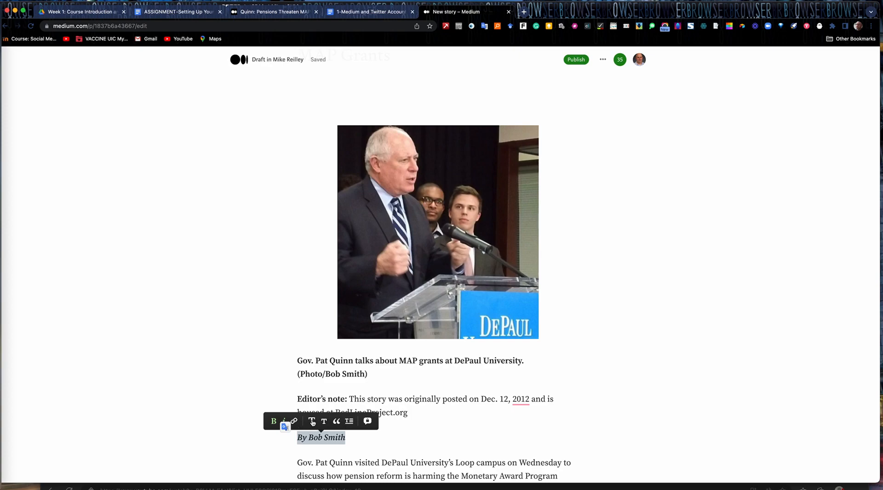
{"action": "left_click", "coordinate": [311, 420]}
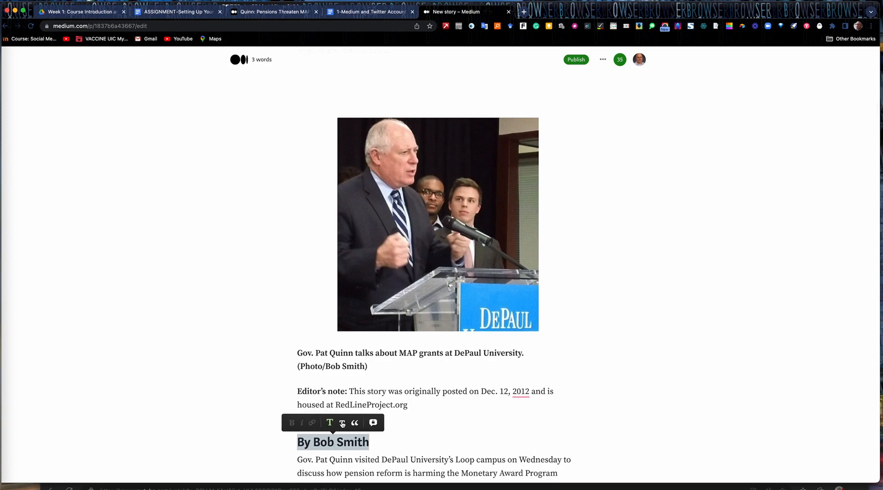
{"action": "left_click", "coordinate": [341, 423]}
{"action": "left_click", "coordinate": [409, 426]}
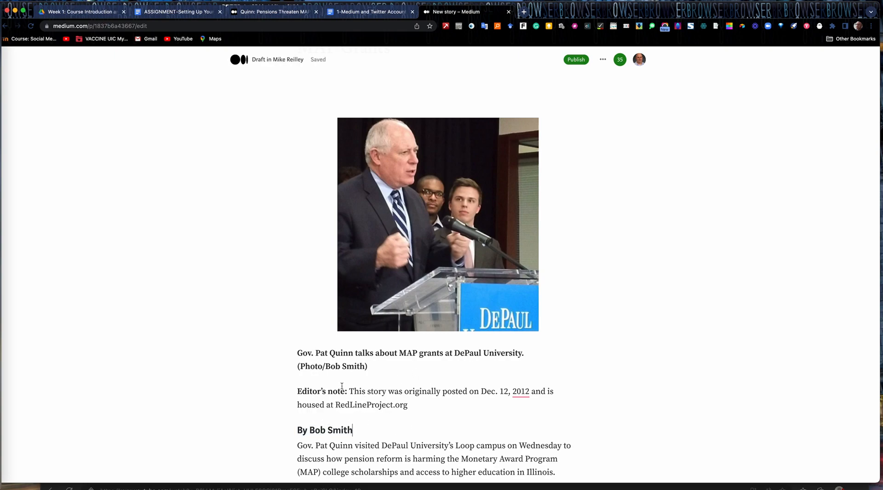
Delete the empty space between the story title and the photo.
{"action": "scroll", "coordinate": [412, 355], "scroll_direction": "up", "scroll_amount": 2}
{"action": "scroll", "coordinate": [413, 356], "scroll_direction": "down", "scroll_amount": 2}
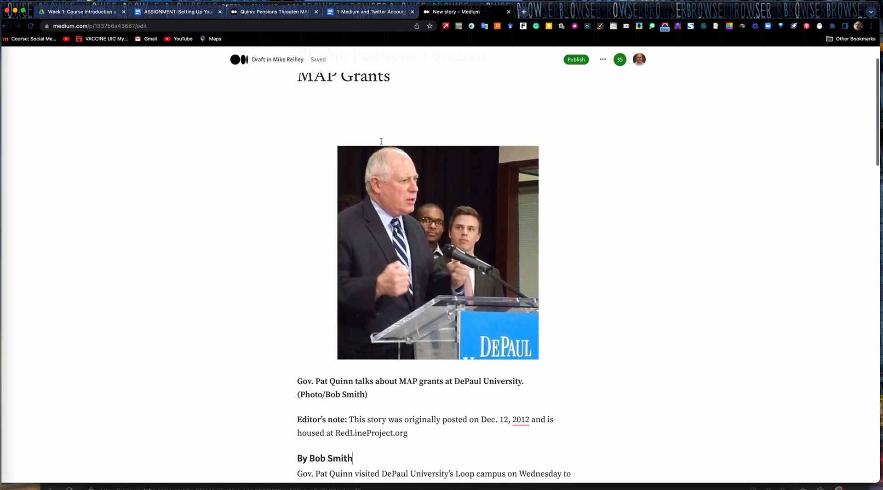
{"action": "left_click", "coordinate": [362, 113]}
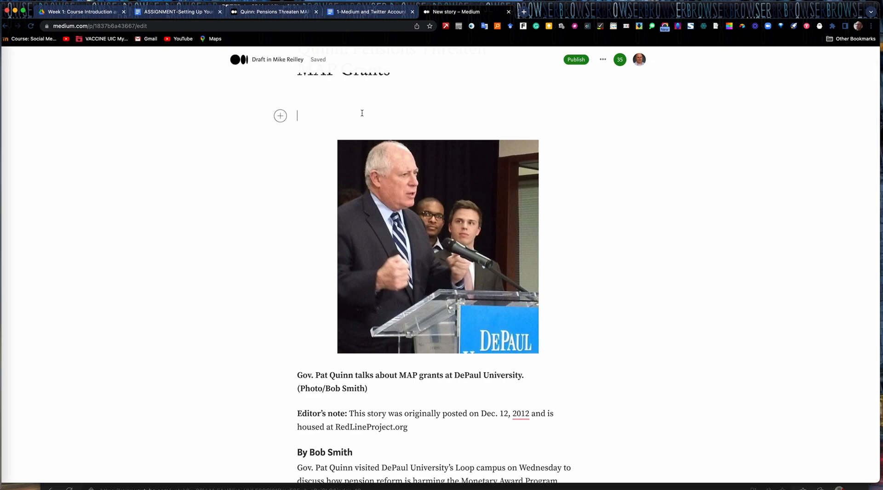
{"action": "key", "text": "BackSpace"}
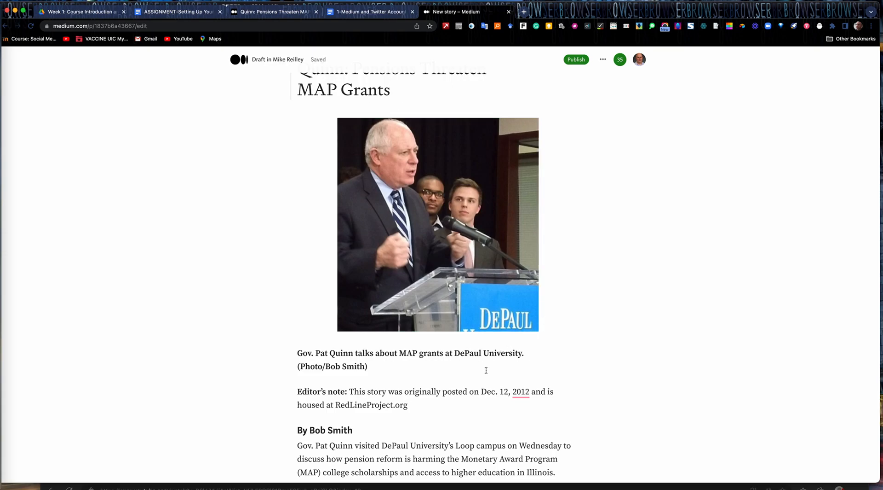
Review the whole draft, checking the photo, cutline, editor's note, byline, story text and both embedded videos.
{"action": "scroll", "coordinate": [439, 392], "scroll_direction": "down", "scroll_amount": 1}
{"action": "scroll", "coordinate": [436, 393], "scroll_direction": "down", "scroll_amount": 15}
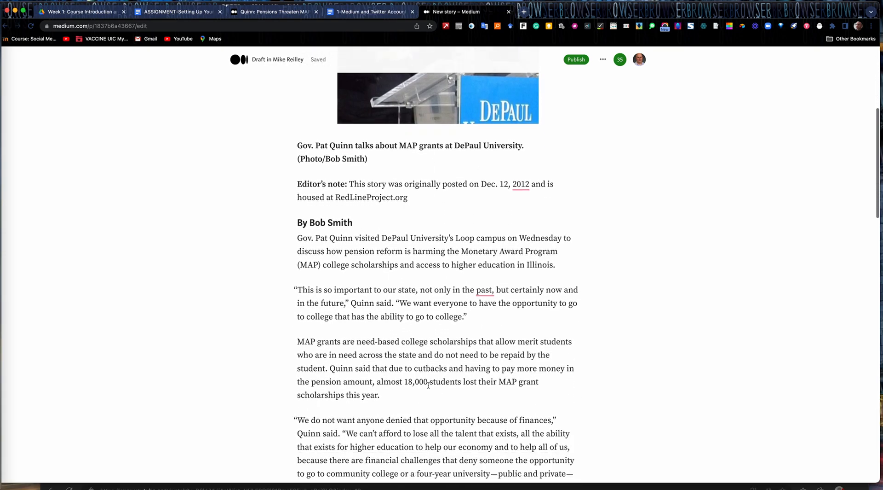
{"action": "scroll", "coordinate": [423, 381], "scroll_direction": "down", "scroll_amount": 4}
{"action": "scroll", "coordinate": [422, 382], "scroll_direction": "up", "scroll_amount": 15}
{"action": "scroll", "coordinate": [422, 382], "scroll_direction": "up", "scroll_amount": 8}
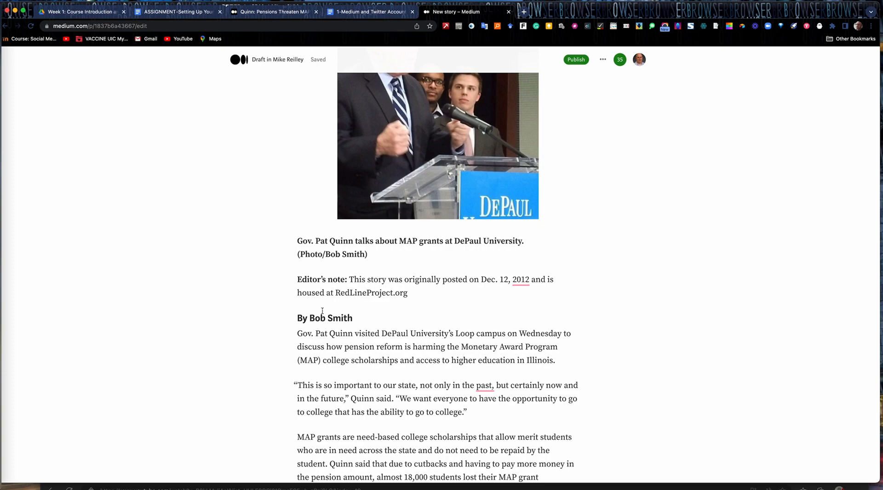
{"action": "scroll", "coordinate": [341, 431], "scroll_direction": "down", "scroll_amount": 15}
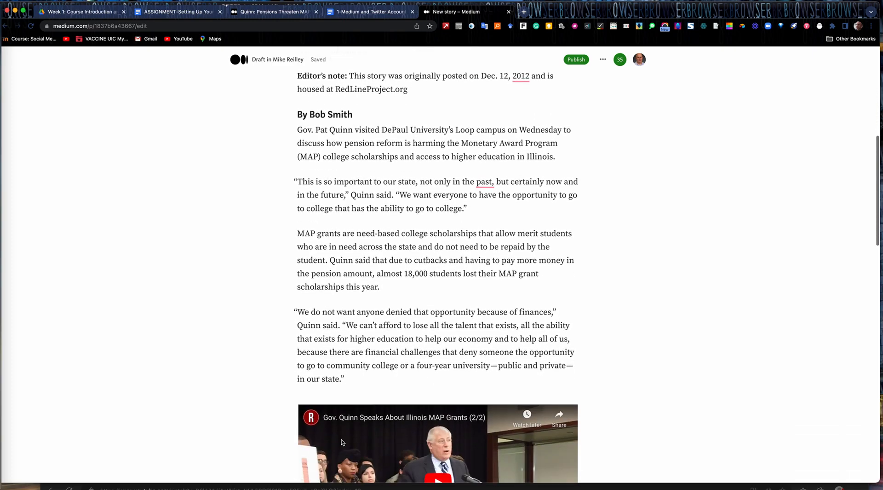
{"action": "scroll", "coordinate": [341, 440], "scroll_direction": "down", "scroll_amount": 12}
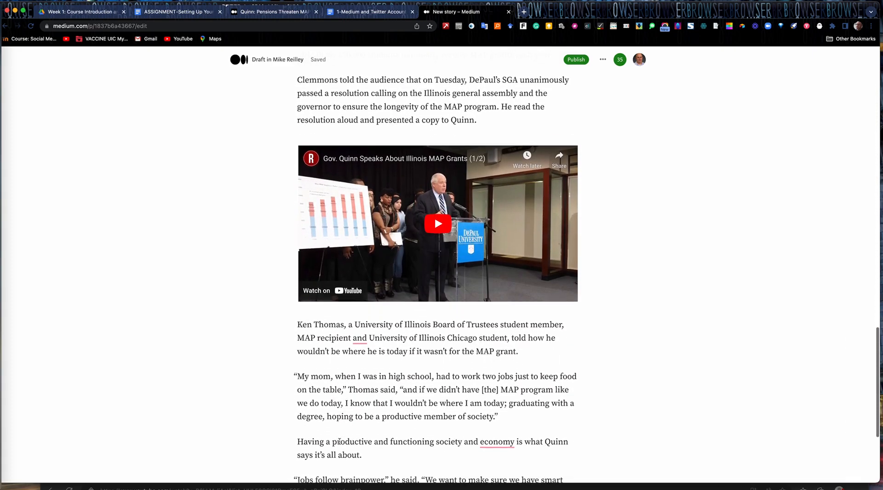
{"action": "scroll", "coordinate": [338, 442], "scroll_direction": "up", "scroll_amount": 3}
{"action": "scroll", "coordinate": [338, 441], "scroll_direction": "down", "scroll_amount": 3}
{"action": "scroll", "coordinate": [338, 442], "scroll_direction": "up", "scroll_amount": 10}
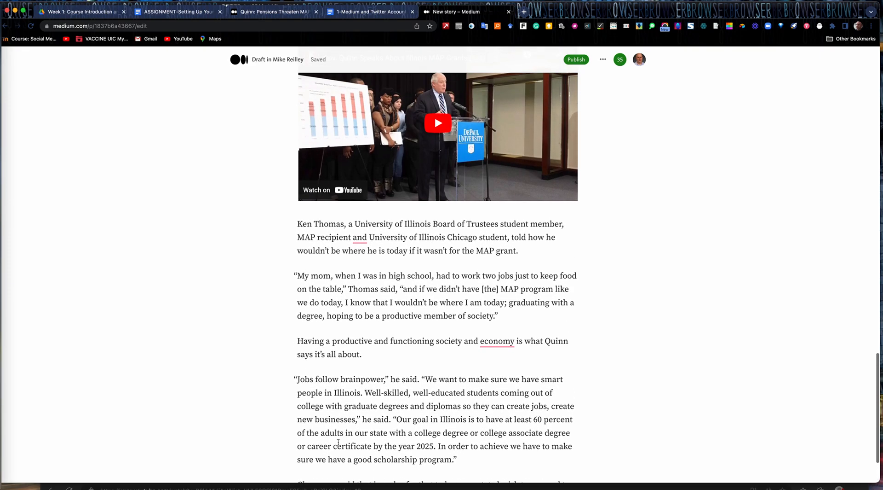
{"action": "scroll", "coordinate": [339, 443], "scroll_direction": "up", "scroll_amount": 15}
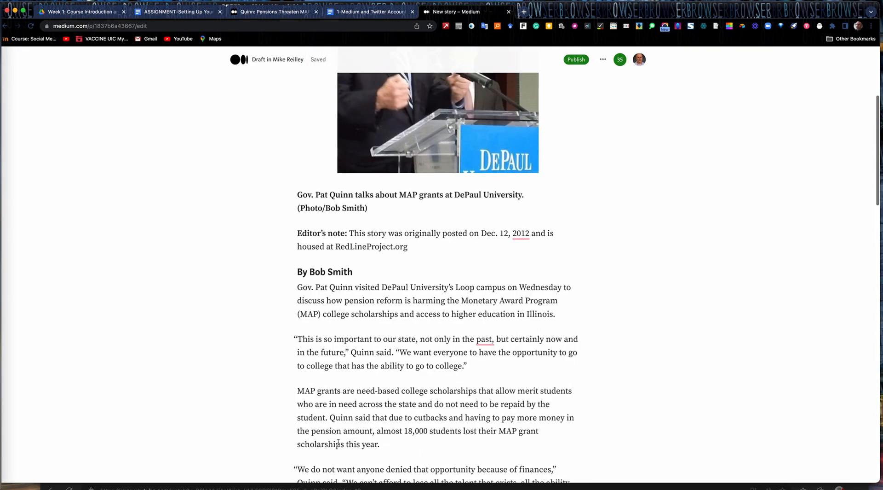
{"action": "scroll", "coordinate": [338, 441], "scroll_direction": "down", "scroll_amount": 1}
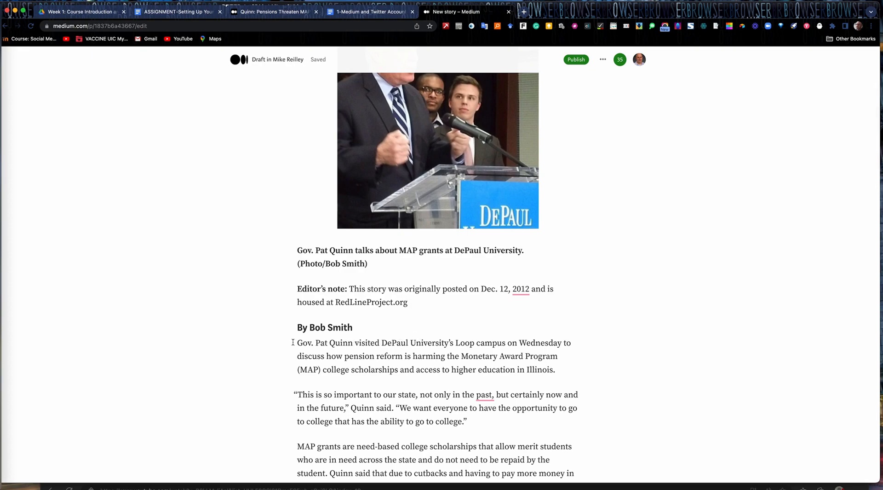
Search the web for "map grants", open the ISAC Monetary Award Program page and copy its URL.
{"action": "left_click_drag", "start_coordinate": [293, 342], "coordinate": [353, 343]}
{"action": "left_click", "coordinate": [408, 348]}
{"action": "left_click_drag", "start_coordinate": [461, 356], "coordinate": [555, 359]}
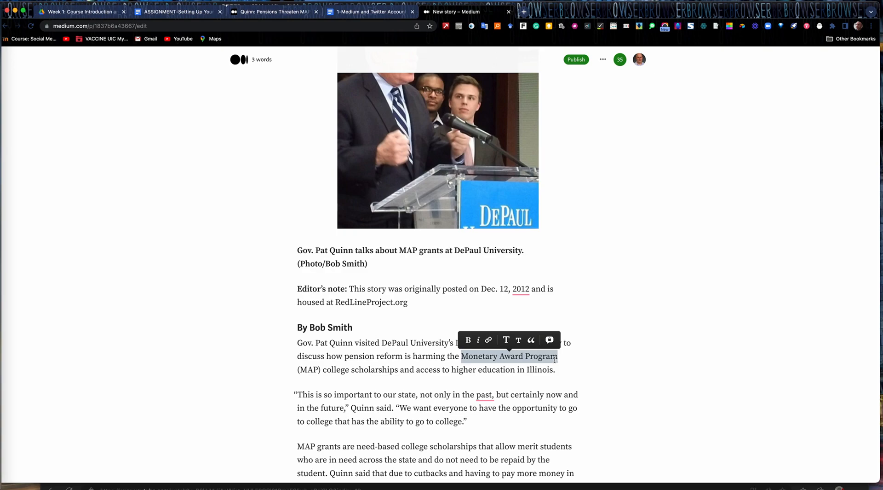
{"action": "left_click", "coordinate": [524, 12]}
{"action": "type", "text": "map grants"}
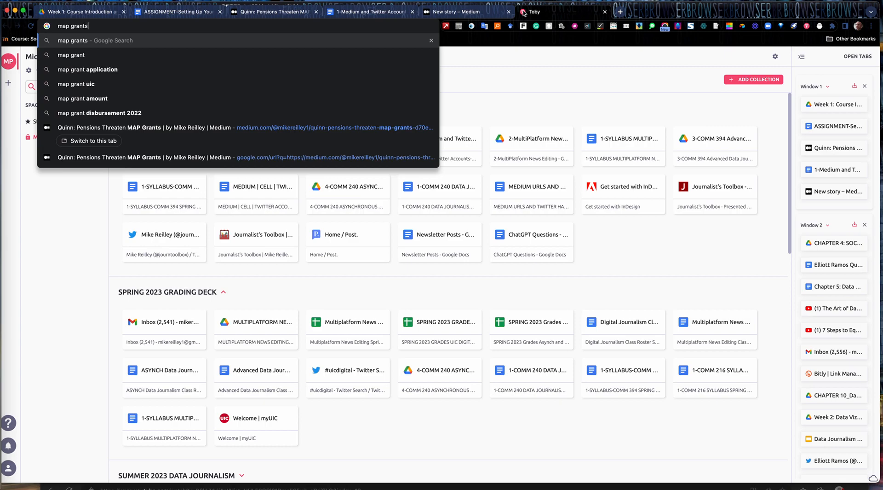
{"action": "key", "text": "Return"}
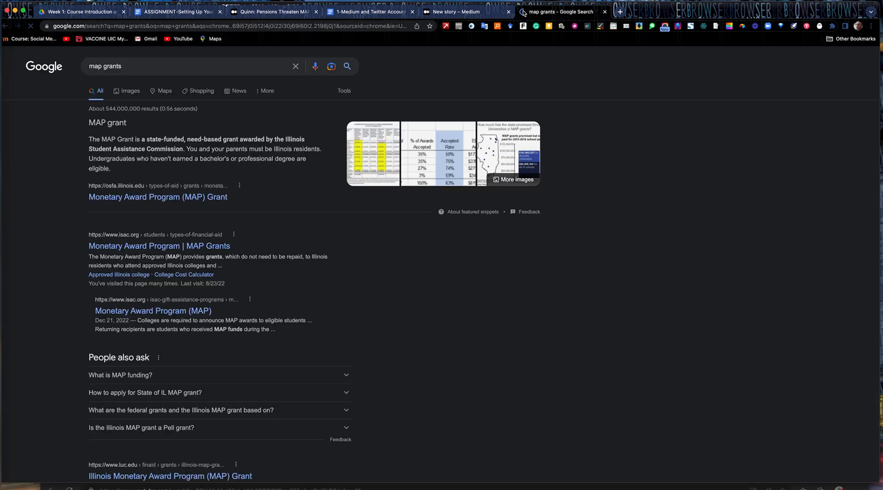
{"action": "left_click", "coordinate": [133, 249]}
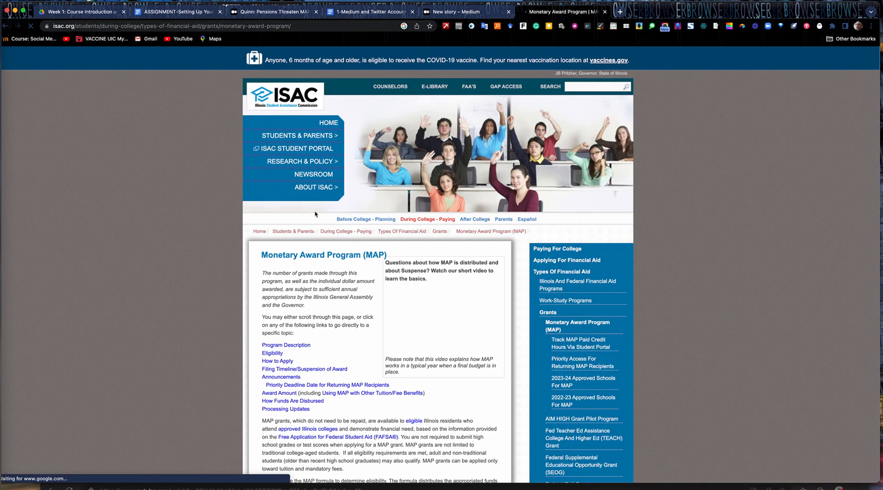
{"action": "left_click", "coordinate": [315, 25]}
{"action": "key", "text": "super+c"}
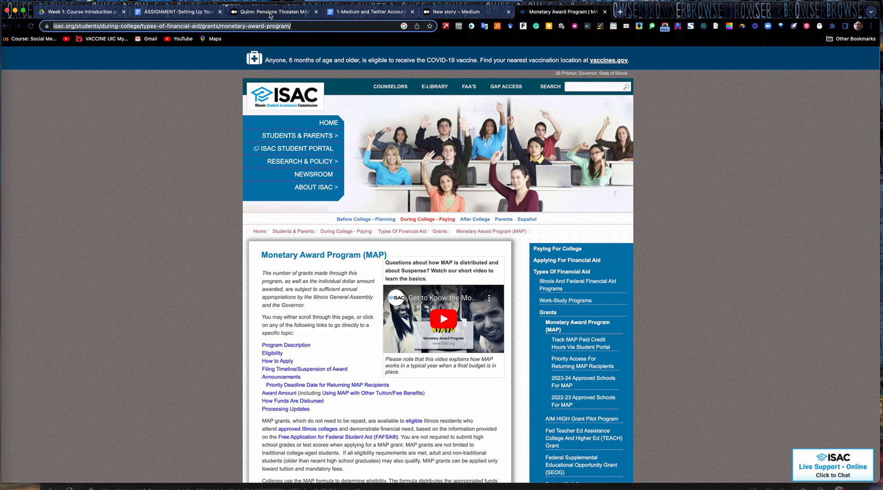
Link the words "Monetary Award Program" in the Medium draft's opening paragraph to the copied ISAC page, and check the link's target.
{"action": "left_click", "coordinate": [448, 13]}
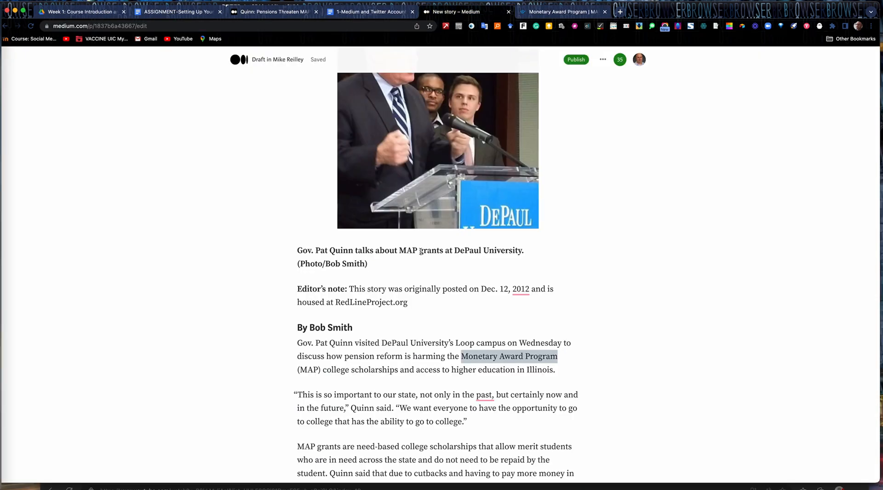
{"action": "left_click_drag", "start_coordinate": [463, 357], "coordinate": [557, 357]}
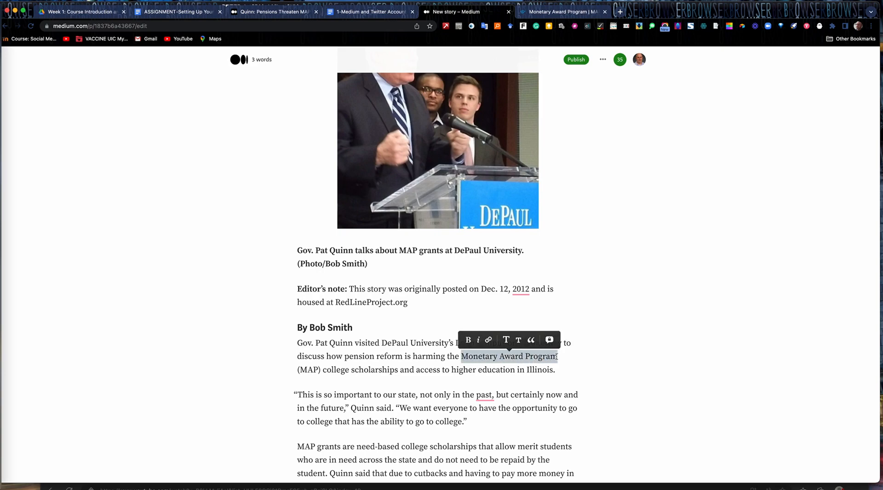
{"action": "left_click", "coordinate": [489, 340]}
{"action": "key", "text": "super+v"}
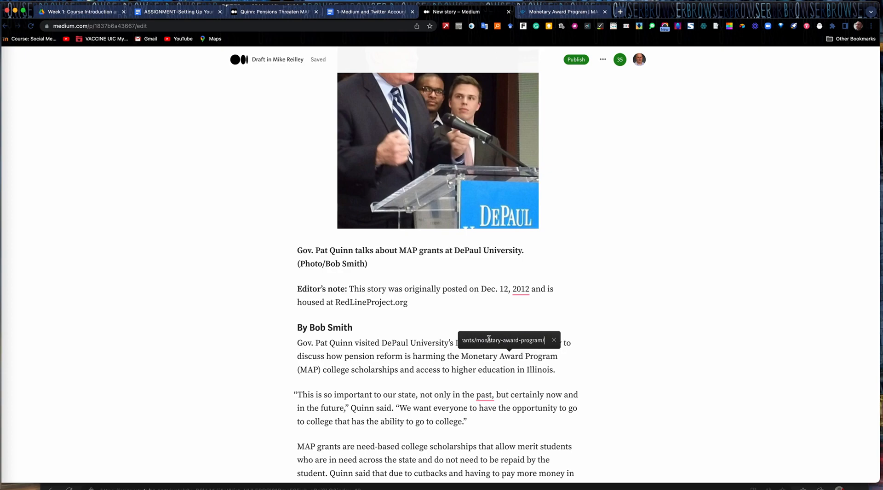
{"action": "key", "text": "Return"}
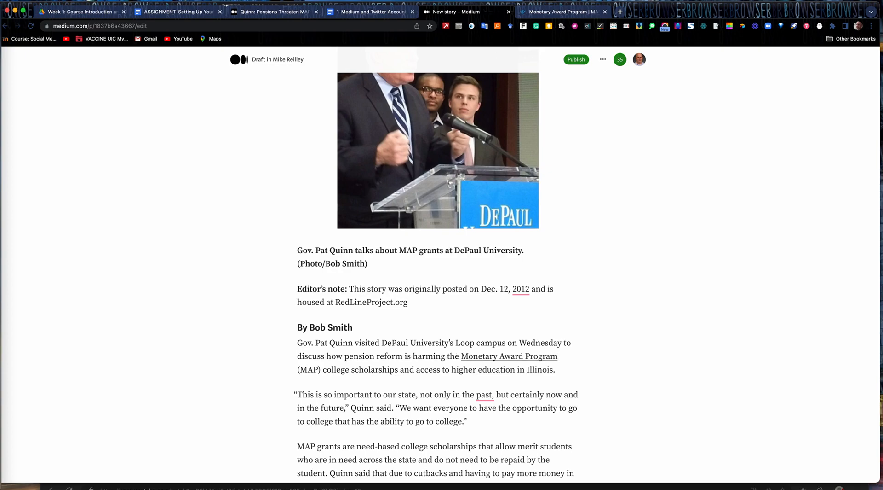
{"action": "left_click_drag", "start_coordinate": [462, 356], "coordinate": [560, 355]}
{"action": "left_click", "coordinate": [515, 371]}
{"action": "mouse_move", "coordinate": [486, 368]}
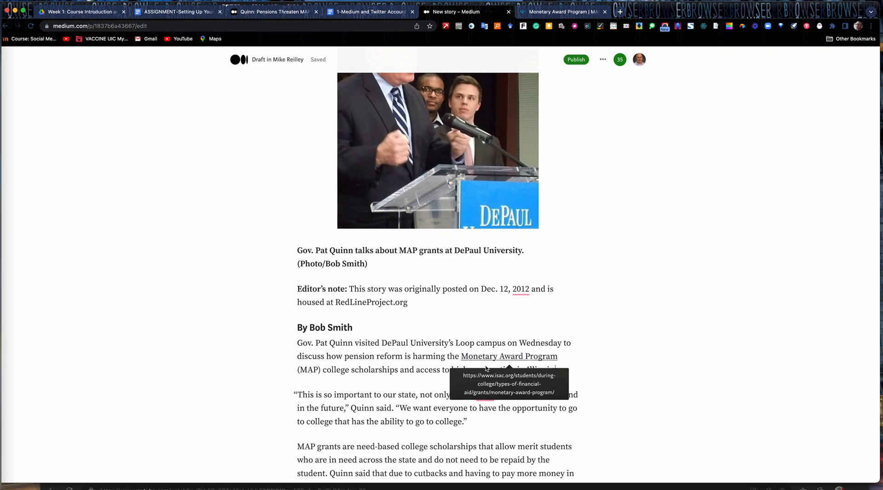
Paste the raw ISAC URL as its own line below the opening paragraph, and delete it with its empty line.
{"action": "key", "text": "Return"}
{"action": "key", "text": "super+v"}
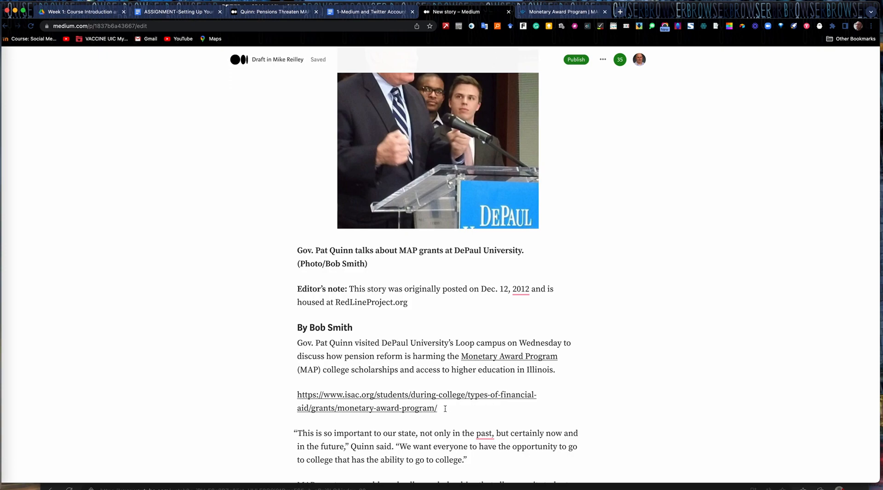
{"action": "left_click_drag", "start_coordinate": [445, 408], "coordinate": [295, 394]}
{"action": "key", "text": "BackSpace"}
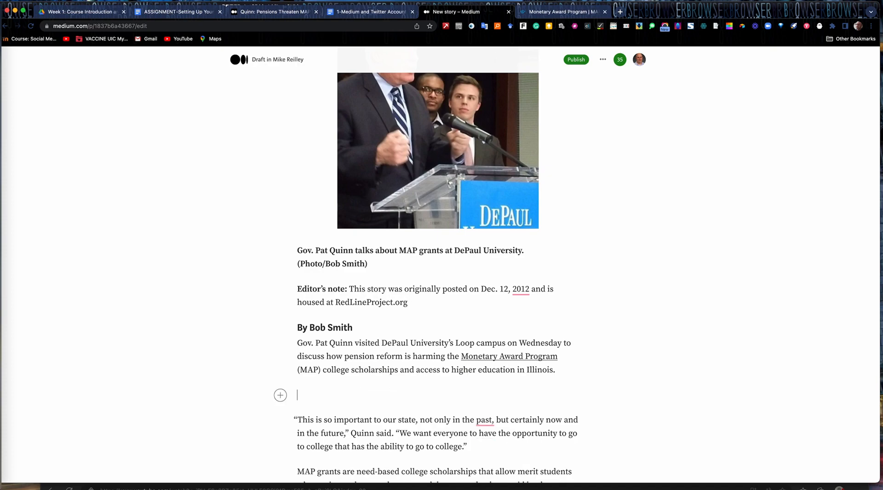
{"action": "key", "text": "BackSpace"}
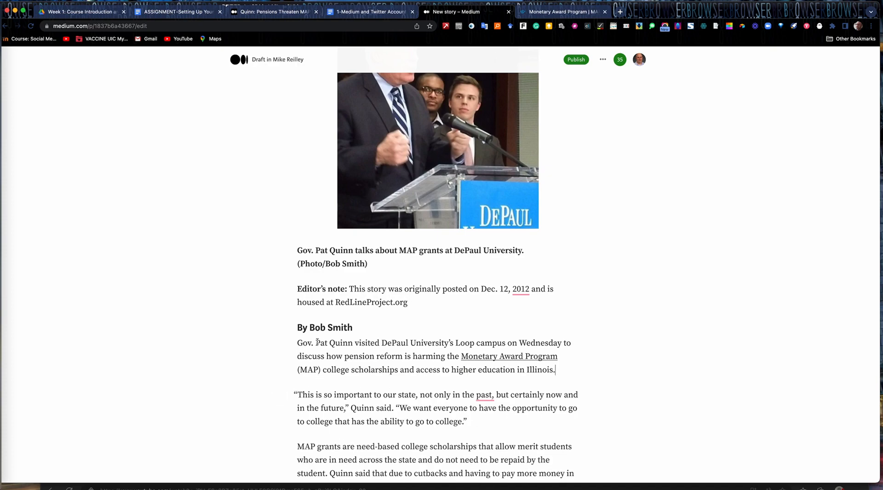
Search the web for "governor pat quinn", open his Ballotpedia page and copy its URL.
{"action": "left_click", "coordinate": [619, 12]}
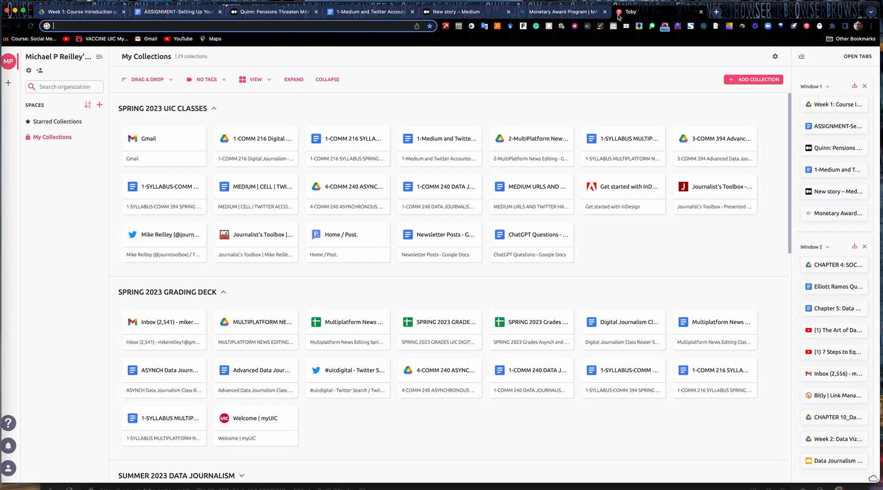
{"action": "type", "text": "gove"}
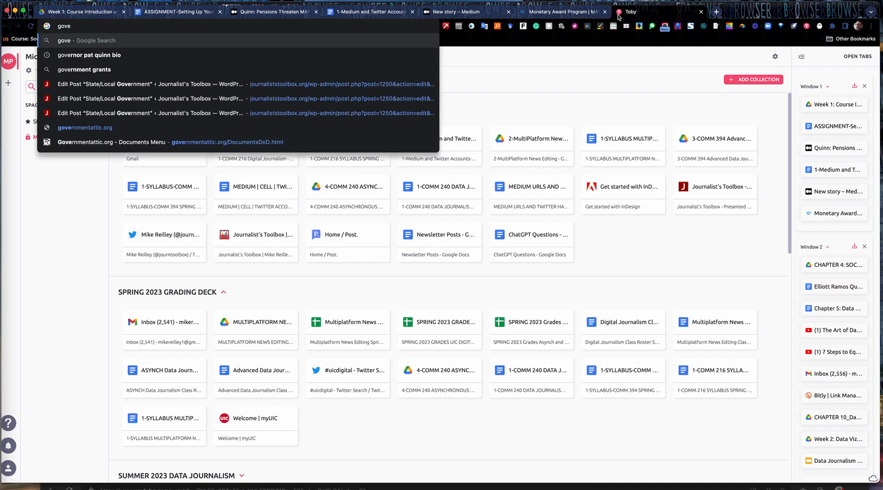
{"action": "type", "text": "rnor"}
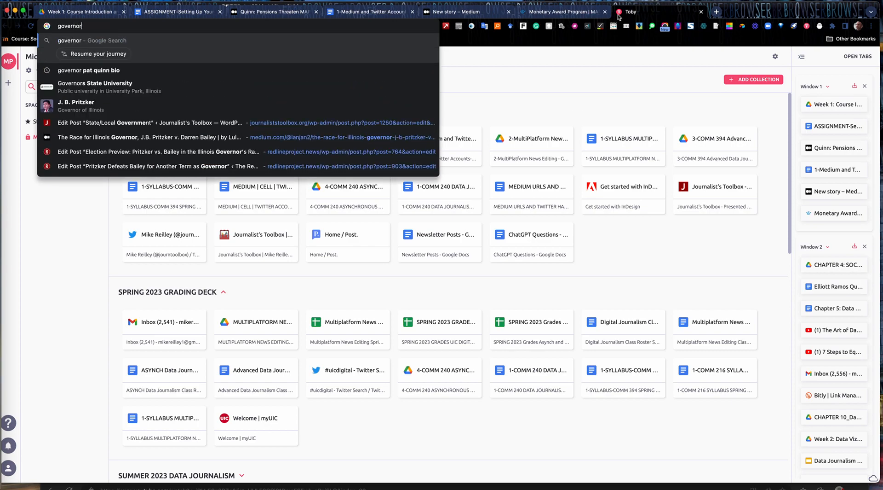
{"action": "type", "text": " pat quinn"}
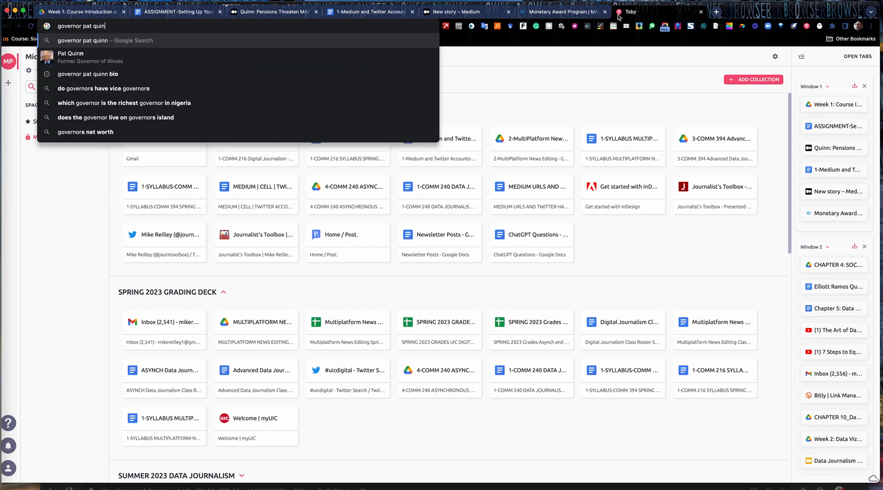
{"action": "key", "text": "Return"}
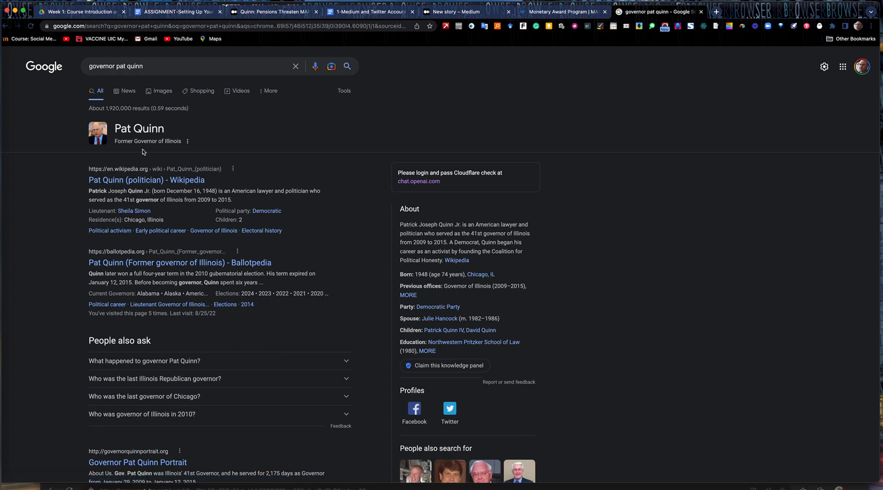
{"action": "left_click", "coordinate": [151, 264]}
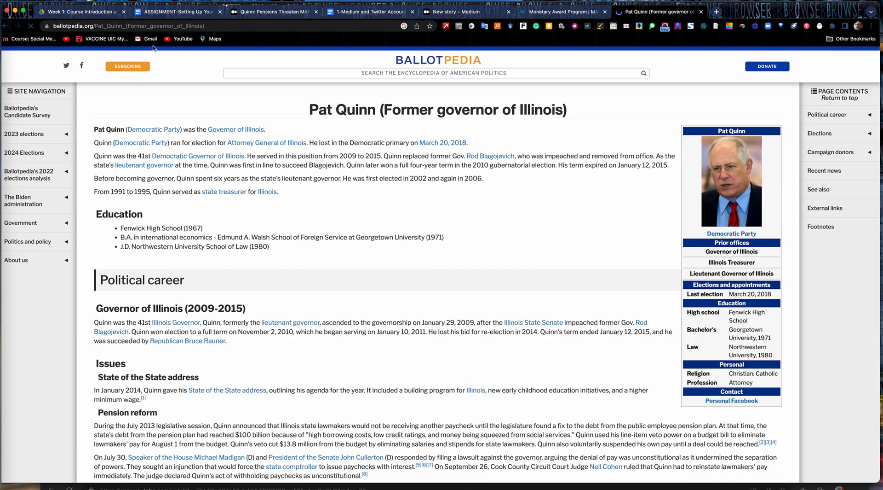
{"action": "left_click", "coordinate": [217, 26]}
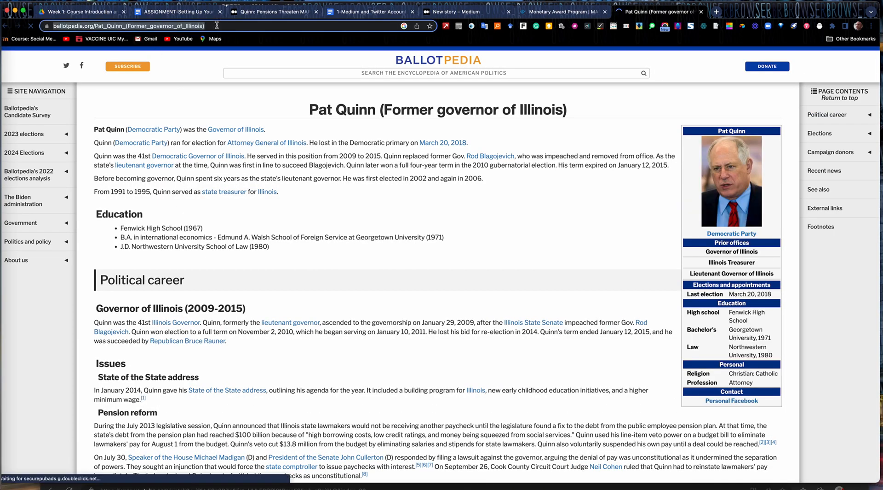
Link "Gov. Pat Quinn" at the start of the Medium draft's opening paragraph to the copied Ballotpedia page.
{"action": "left_click", "coordinate": [554, 11]}
{"action": "left_click", "coordinate": [462, 11]}
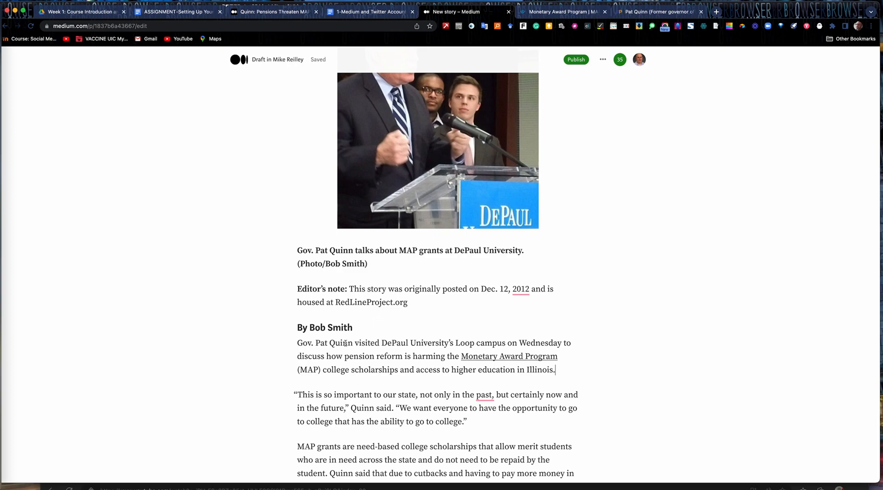
{"action": "left_click_drag", "start_coordinate": [298, 343], "coordinate": [353, 343]}
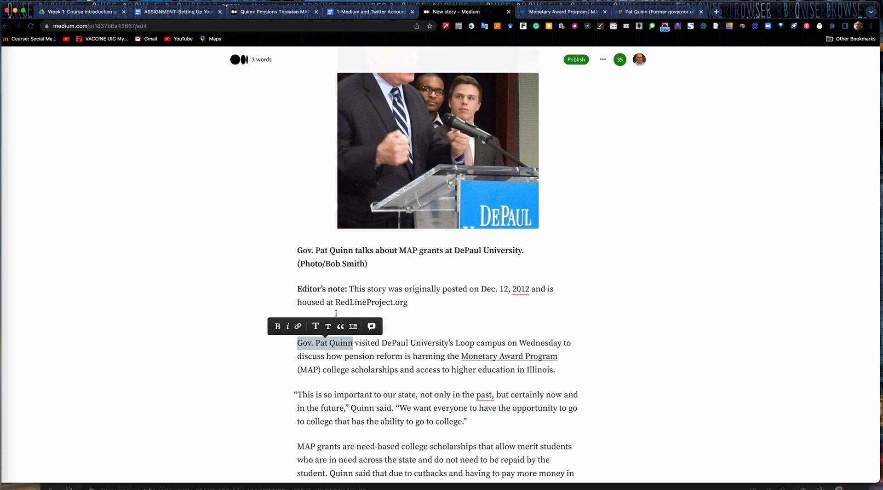
{"action": "left_click", "coordinate": [298, 325]}
{"action": "key", "text": "super+v"}
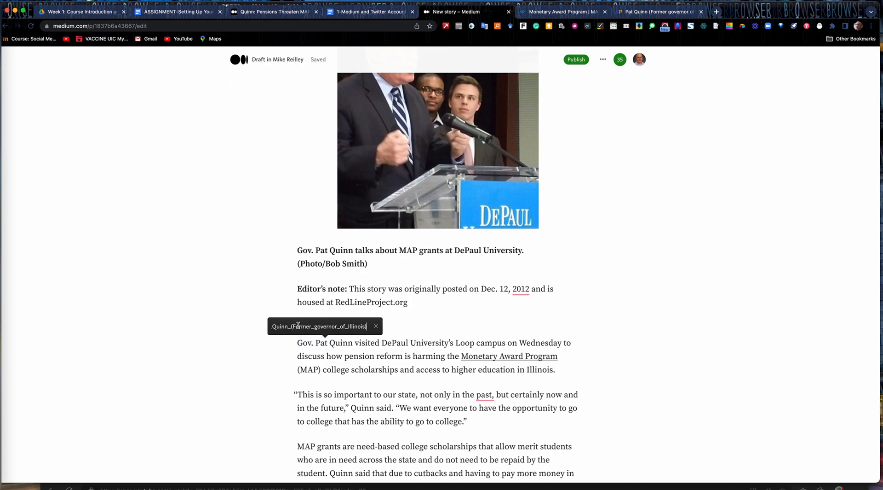
{"action": "key", "text": "Return"}
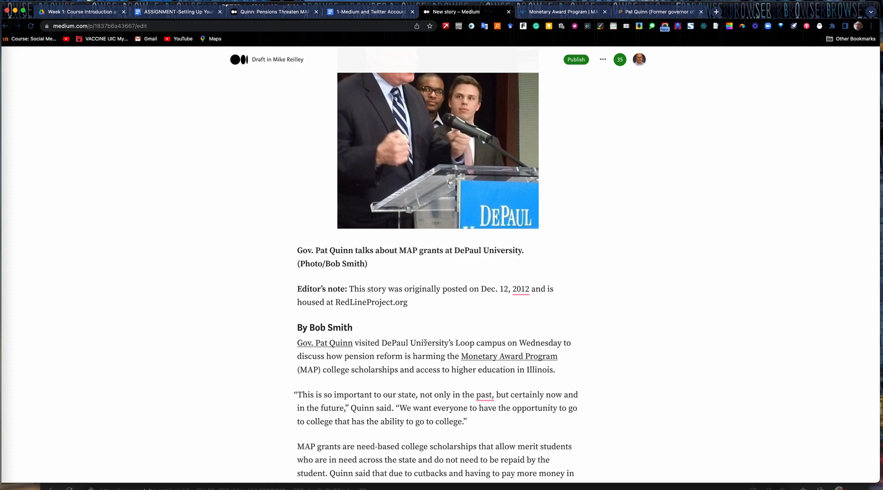
Look over the whole draft once more, and open the story's publishing settings.
{"action": "scroll", "coordinate": [425, 343], "scroll_direction": "down", "scroll_amount": 12}
{"action": "scroll", "coordinate": [406, 341], "scroll_direction": "down", "scroll_amount": 15}
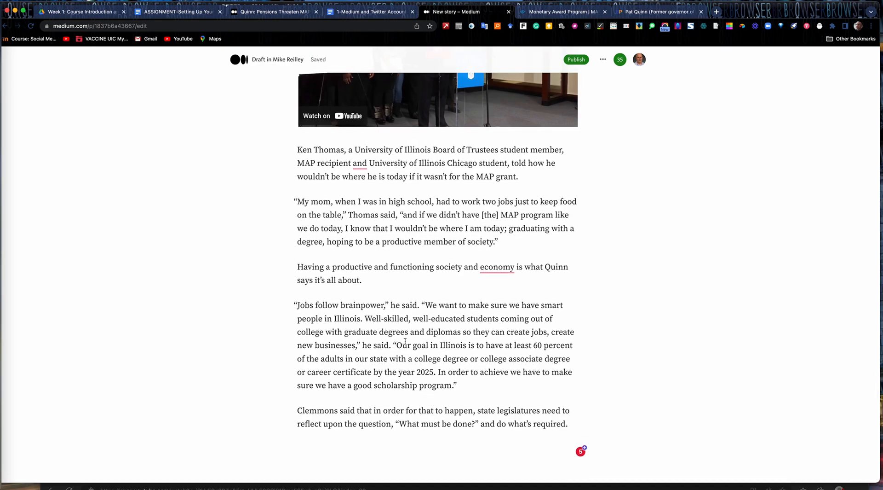
{"action": "scroll", "coordinate": [405, 340], "scroll_direction": "up", "scroll_amount": 10}
{"action": "scroll", "coordinate": [404, 341], "scroll_direction": "up", "scroll_amount": 15}
{"action": "scroll", "coordinate": [404, 341], "scroll_direction": "up", "scroll_amount": 2}
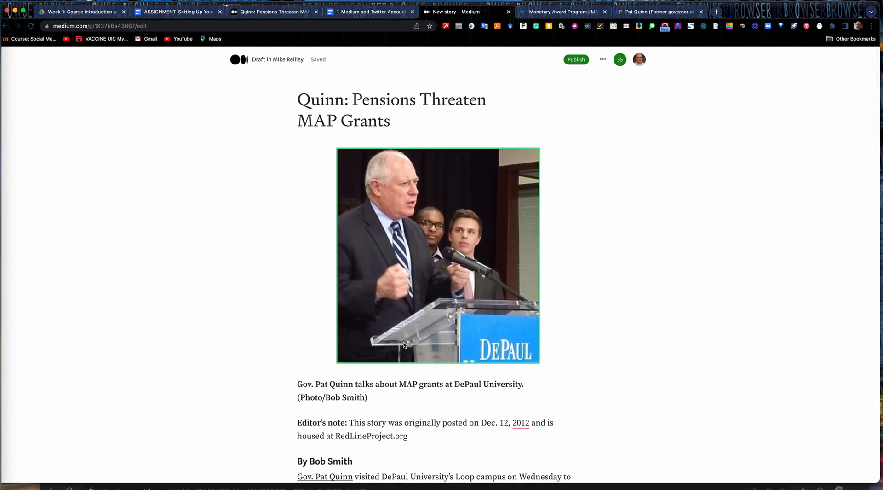
{"action": "left_click", "coordinate": [579, 61]}
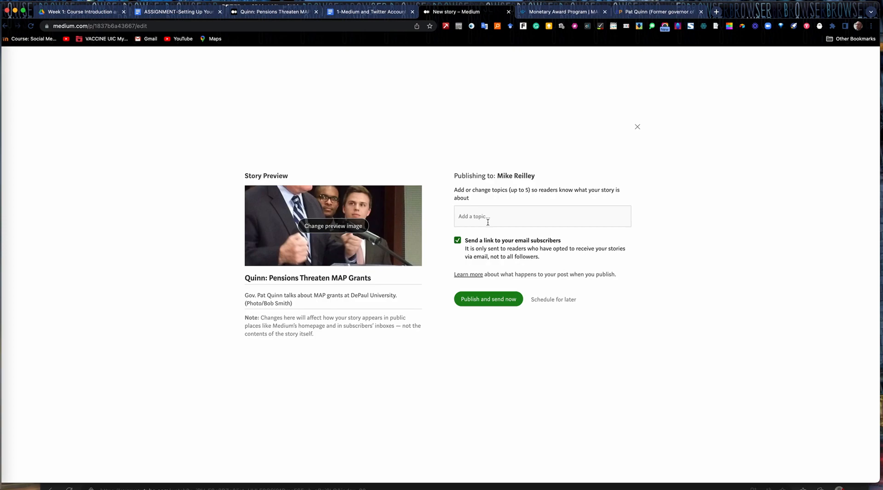
Add the topics "MAP grants", "Governor Pat Quinn" and "DePaul University" to the story.
{"action": "type", "text": "MAP grants"}
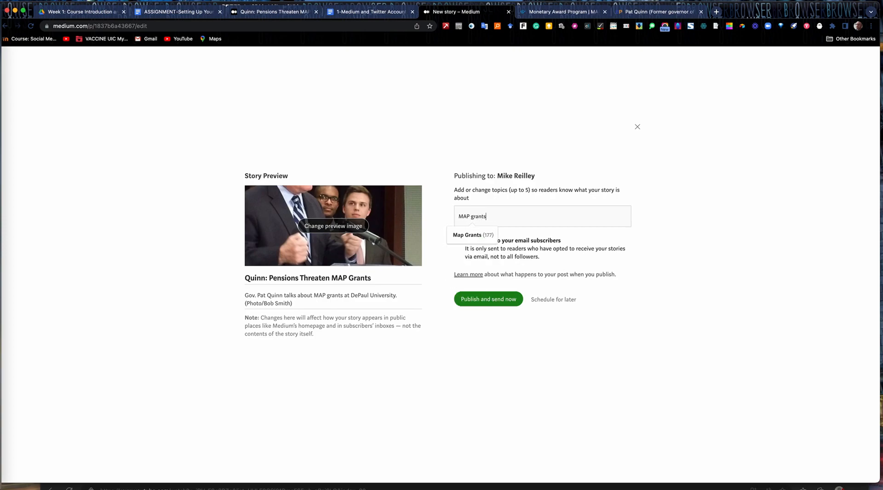
{"action": "key", "text": "Return"}
{"action": "type", "text": "Gov"}
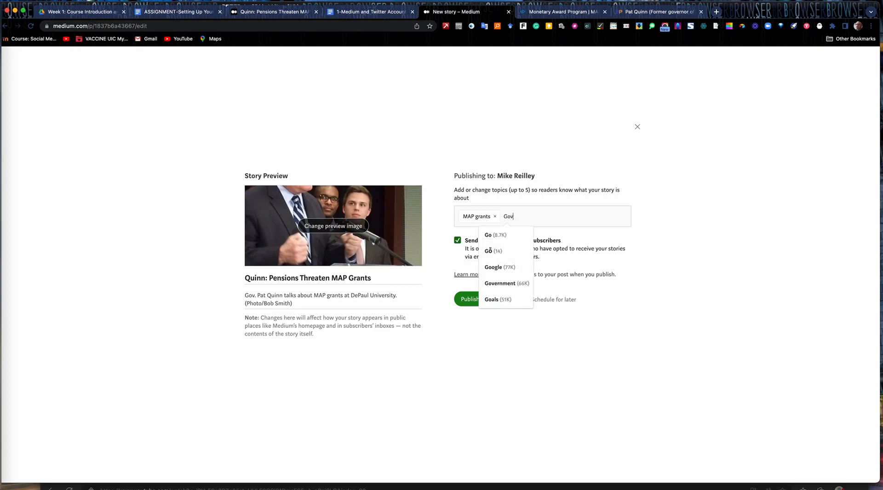
{"action": "type", "text": "ernor Pat Quinn"}
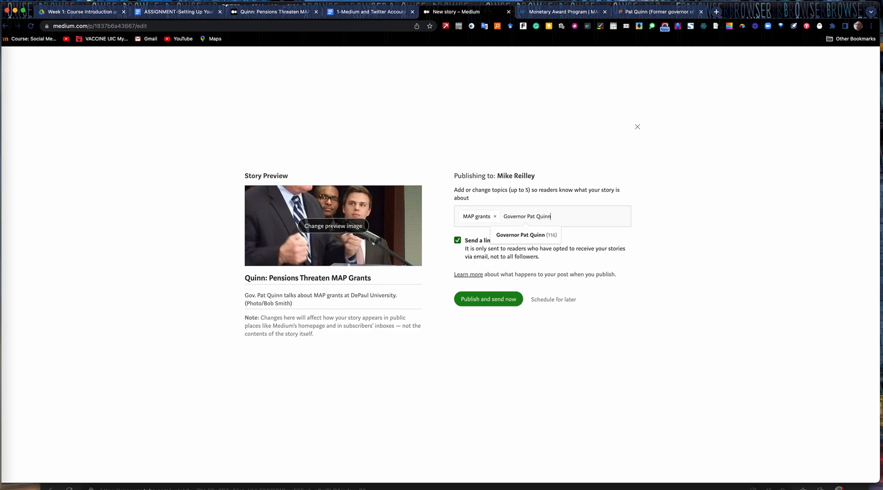
{"action": "key", "text": "Return"}
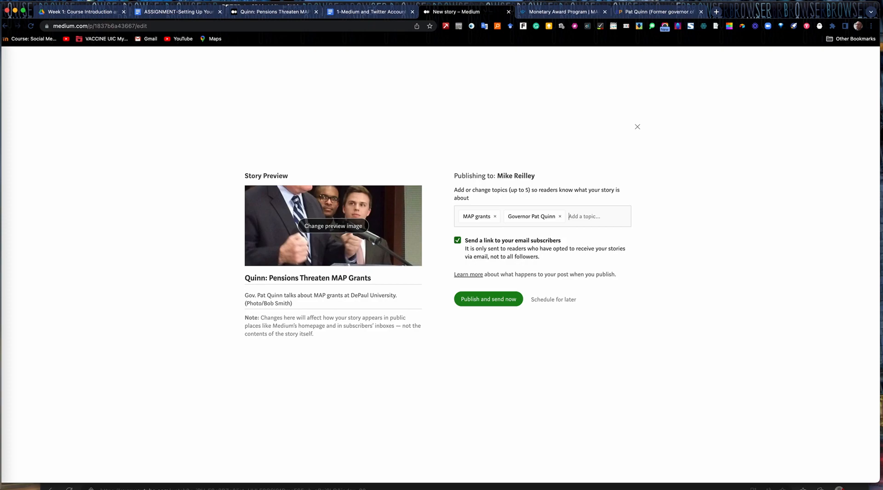
{"action": "type", "text": "DePa"}
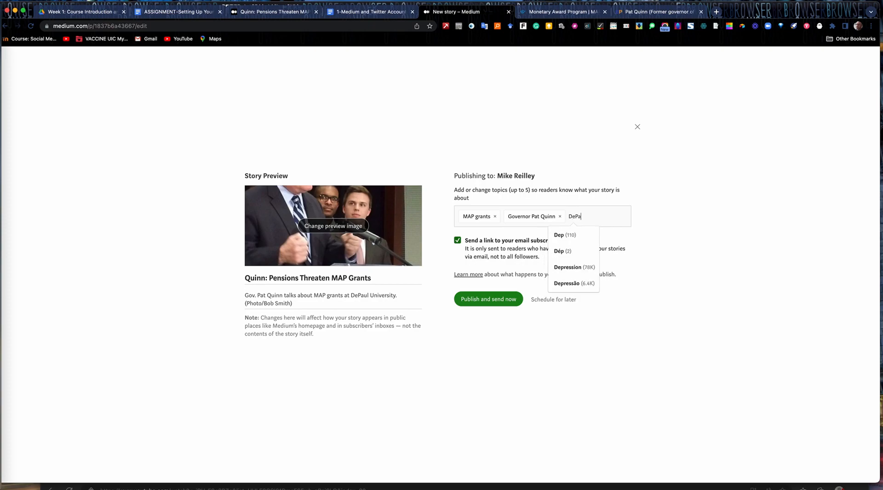
{"action": "type", "text": "ul University"}
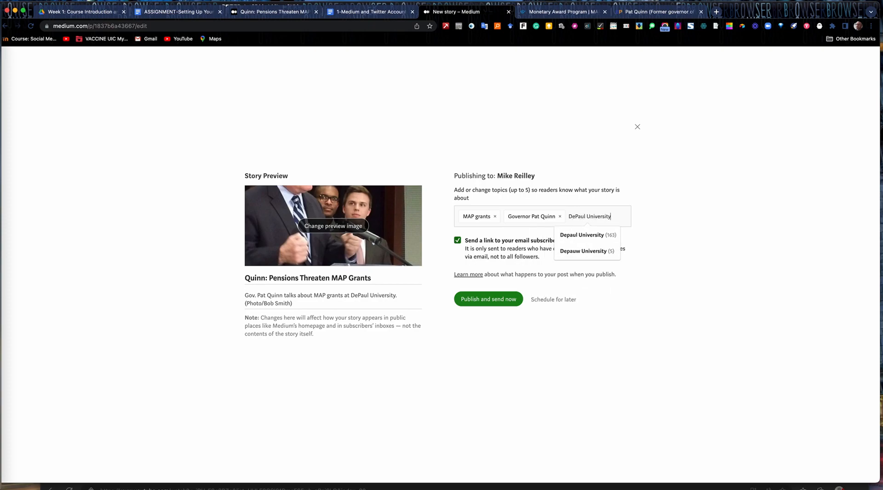
{"action": "key", "text": "Return"}
Add the topics "college tuition" and "paying for college", and publish the story immediately.
{"action": "type", "text": "colle"}
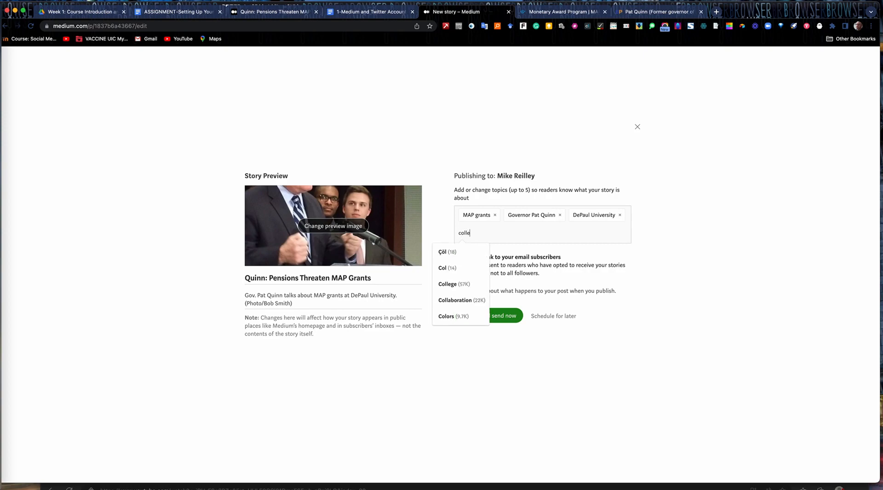
{"action": "type", "text": "ge tuition"}
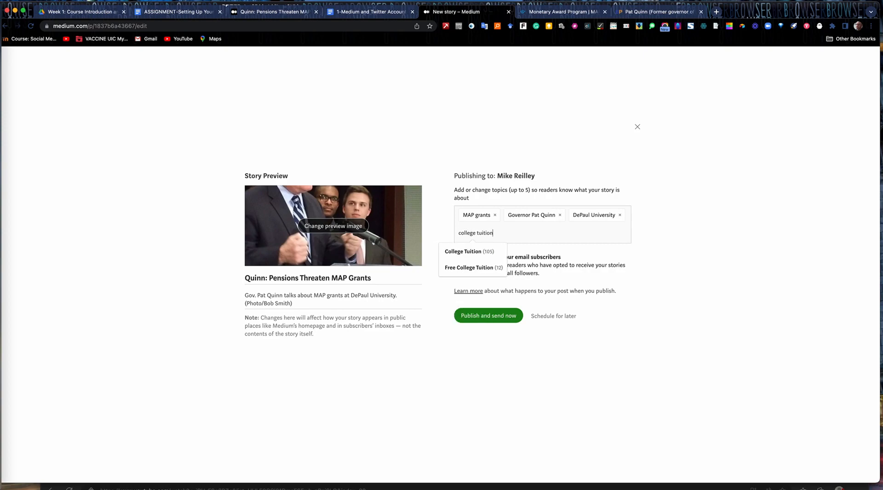
{"action": "key", "text": "Return"}
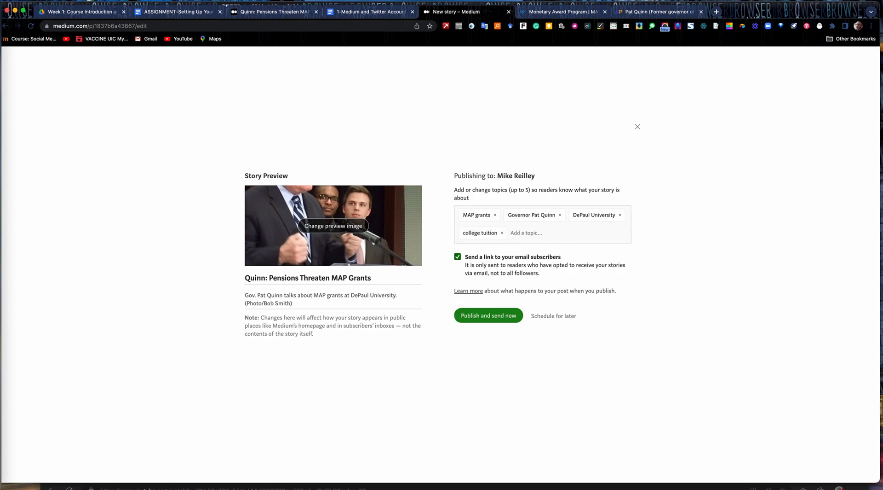
{"action": "type", "text": "paying for "}
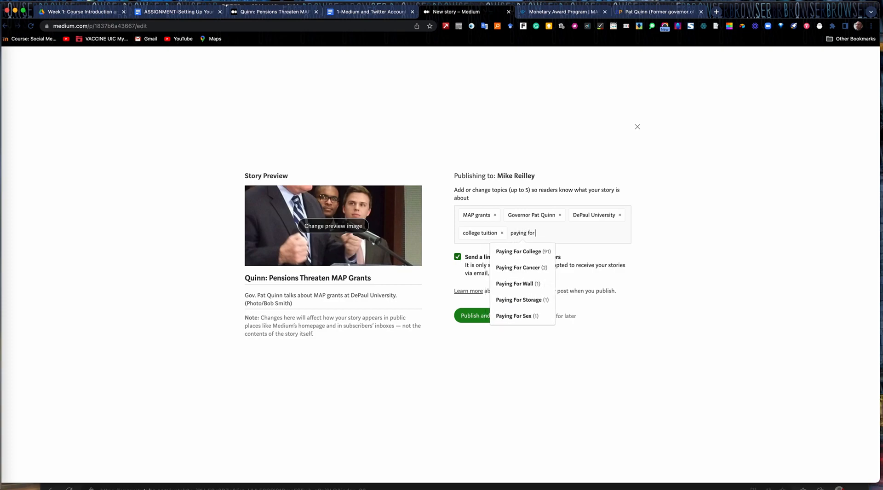
{"action": "type", "text": "college"}
{"action": "key", "text": "Return"}
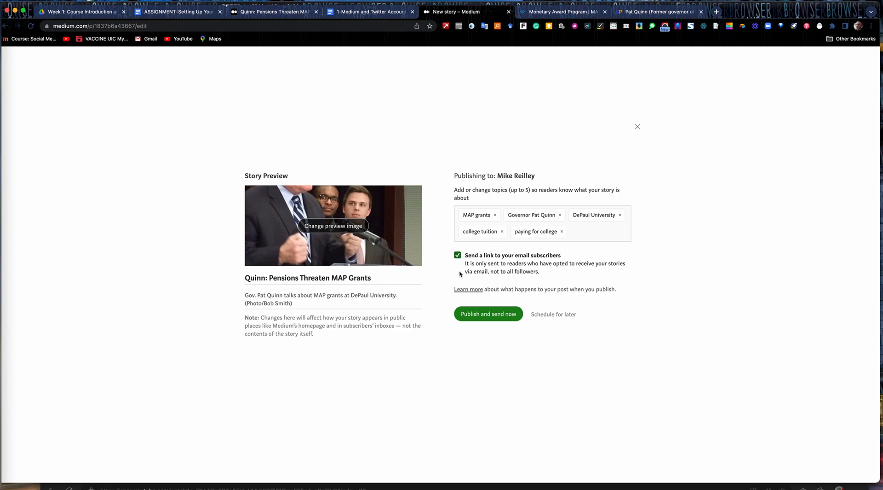
{"action": "left_click", "coordinate": [490, 314]}
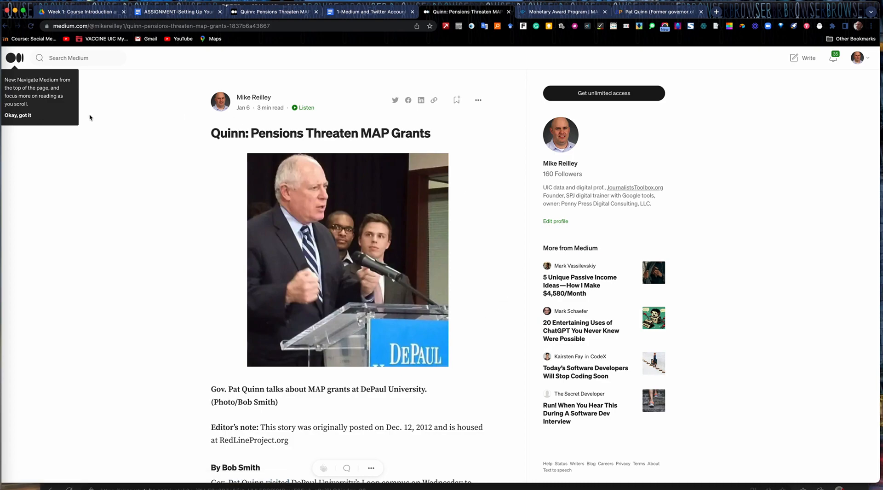
Highlight the profile part of the published story's URL up to the username, and return to the start of the Google Docs assignment document.
{"action": "left_click", "coordinate": [279, 25]}
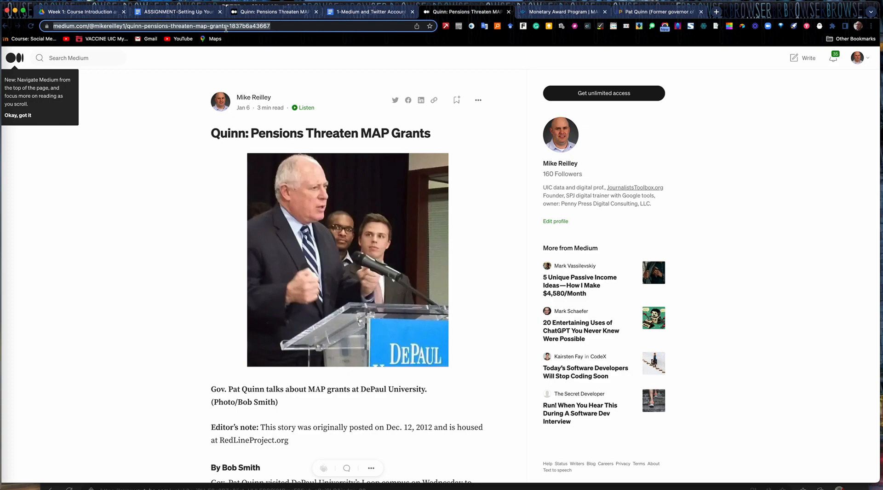
{"action": "left_click", "coordinate": [54, 26]}
{"action": "left_click_drag", "start_coordinate": [54, 26], "coordinate": [144, 26]}
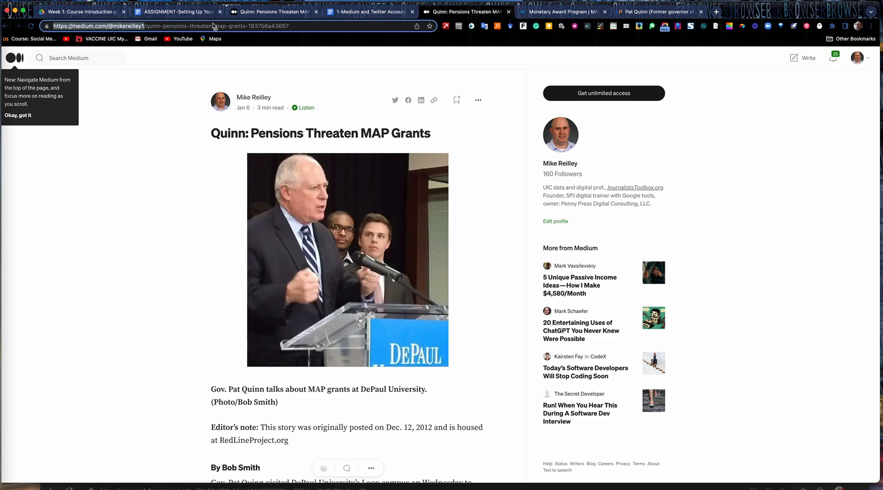
{"action": "left_click", "coordinate": [170, 12]}
{"action": "scroll", "coordinate": [302, 252], "scroll_direction": "up", "scroll_amount": 20}
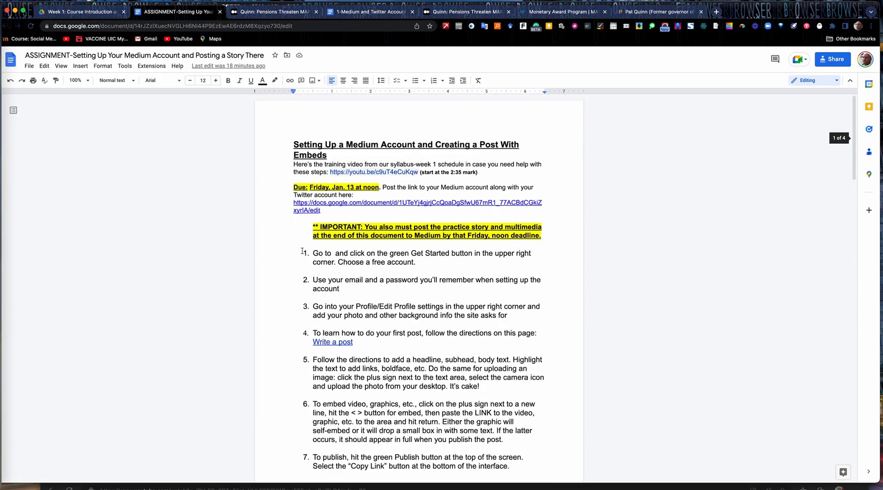